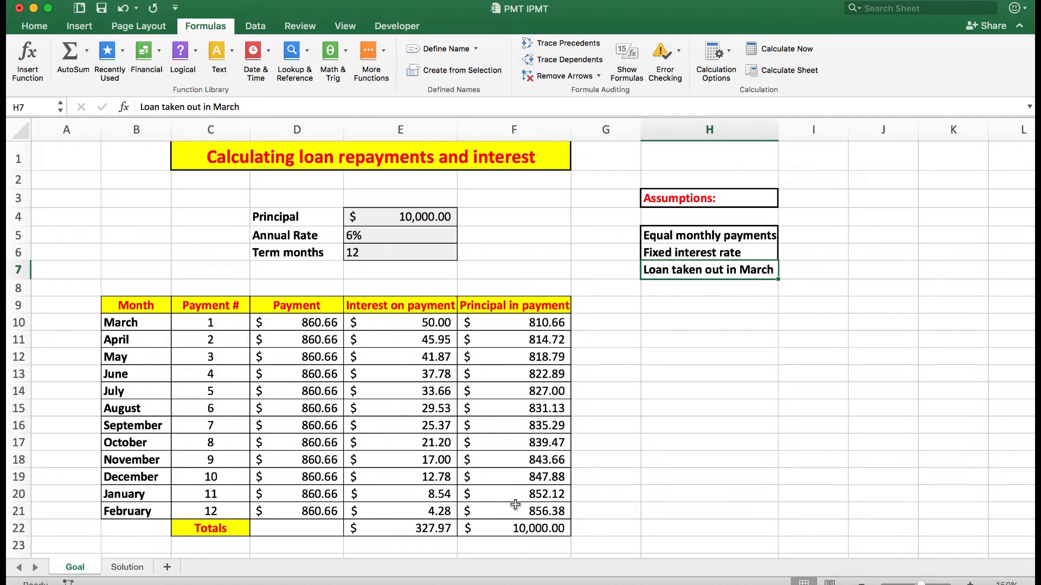
Step: Switch to the Solution sheet and insert the PMT financial function in cell D10
{"action": "left_click", "coordinate": [509, 526]}
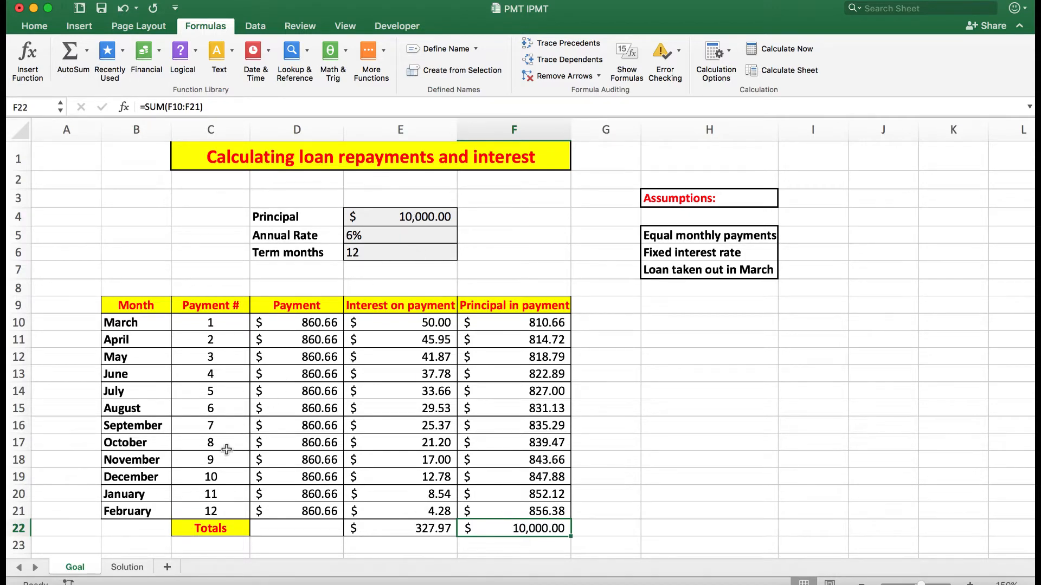
{"action": "left_click", "coordinate": [128, 567]}
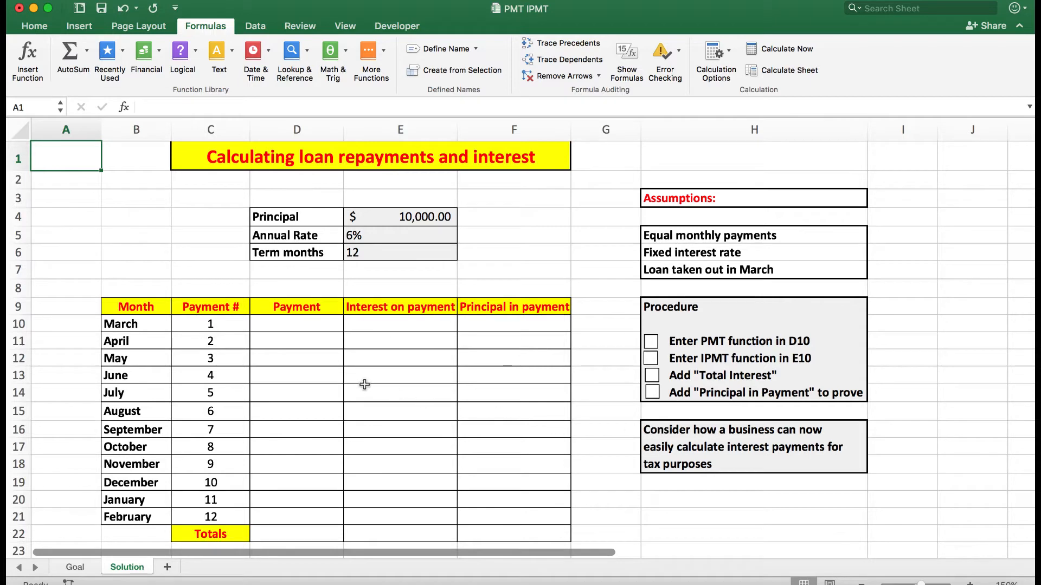
{"action": "left_click", "coordinate": [296, 324]}
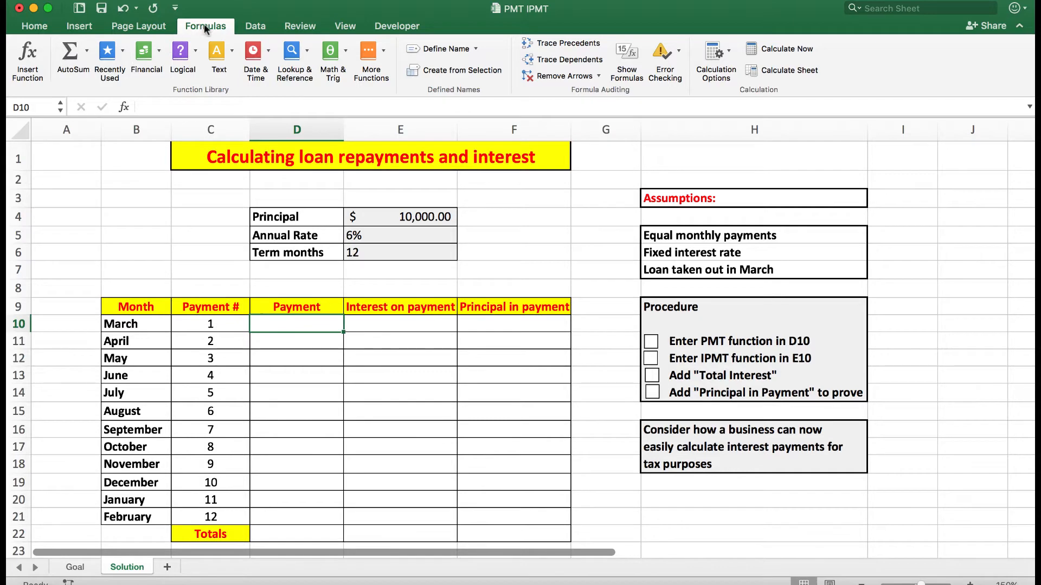
{"action": "left_click", "coordinate": [159, 50]}
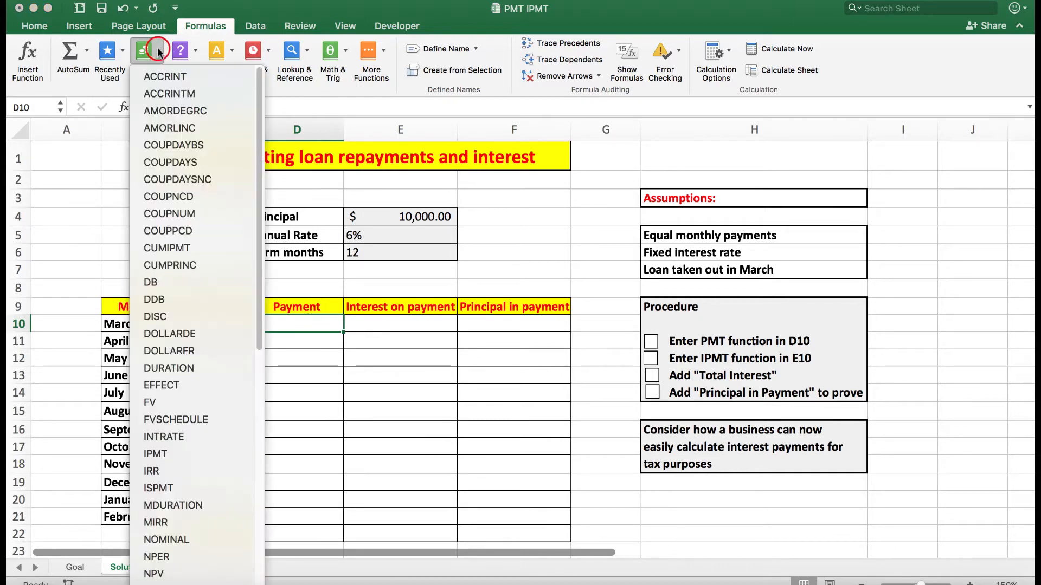
{"action": "scroll", "coordinate": [184, 362], "scroll_direction": "down", "scroll_amount": 5}
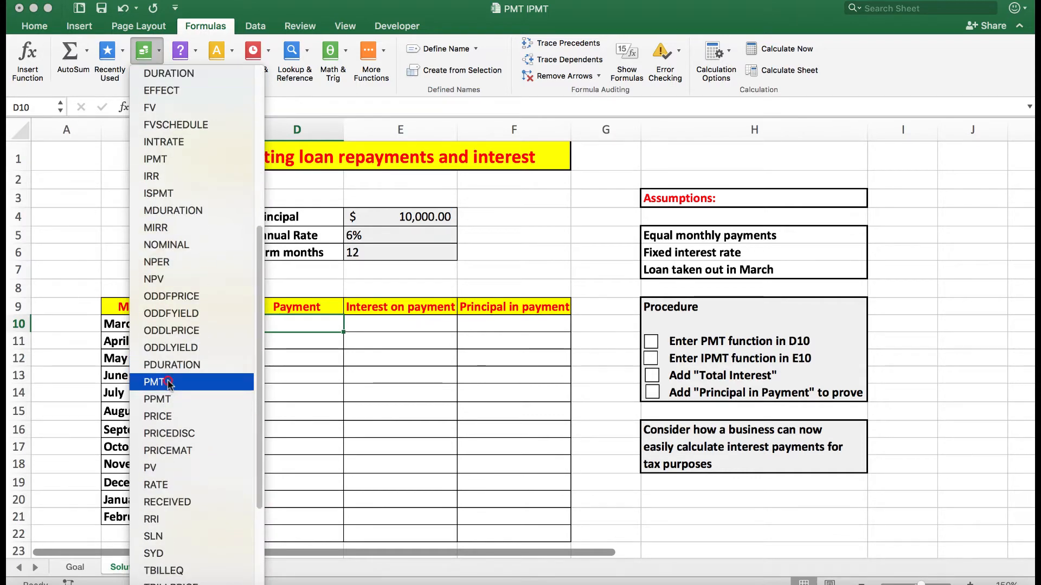
{"action": "left_click", "coordinate": [167, 383]}
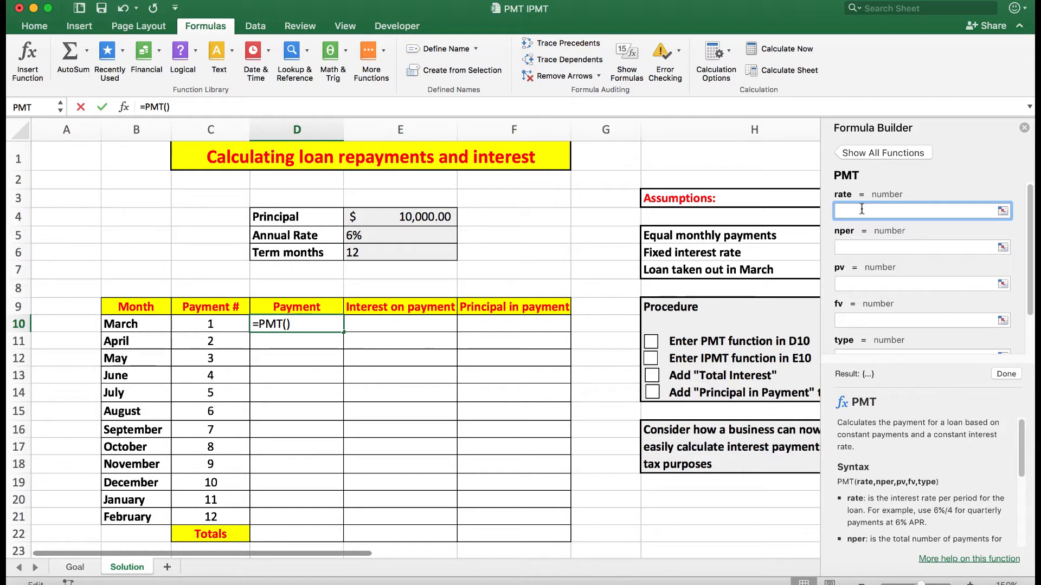
Step: Set the PMT arguments in D10 to E5/12 for rate, E6 for nper and E4 for pv
{"action": "left_click", "coordinate": [366, 236]}
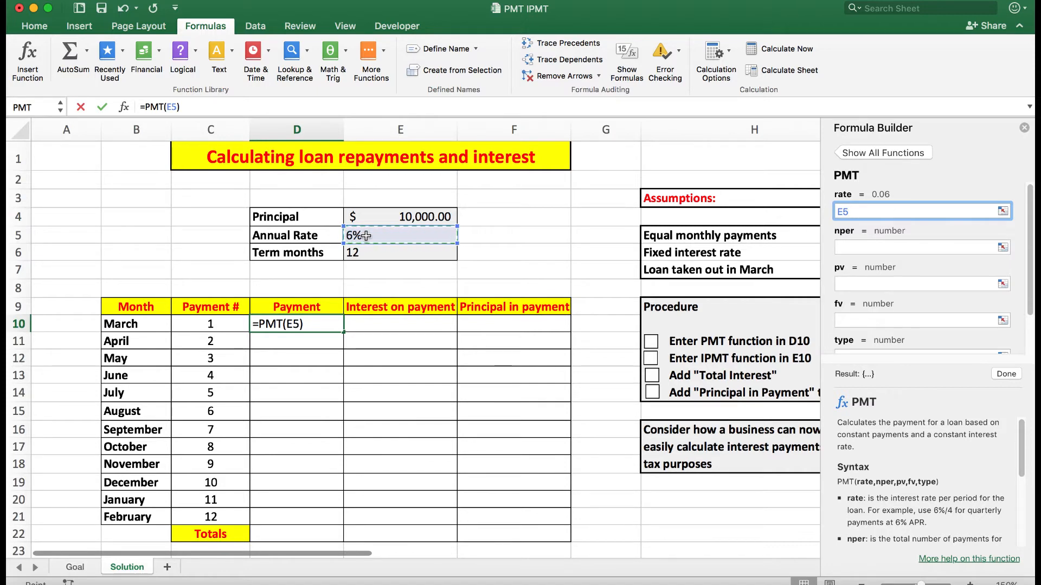
{"action": "type", "text": "/12"}
{"action": "left_click", "coordinate": [863, 247]}
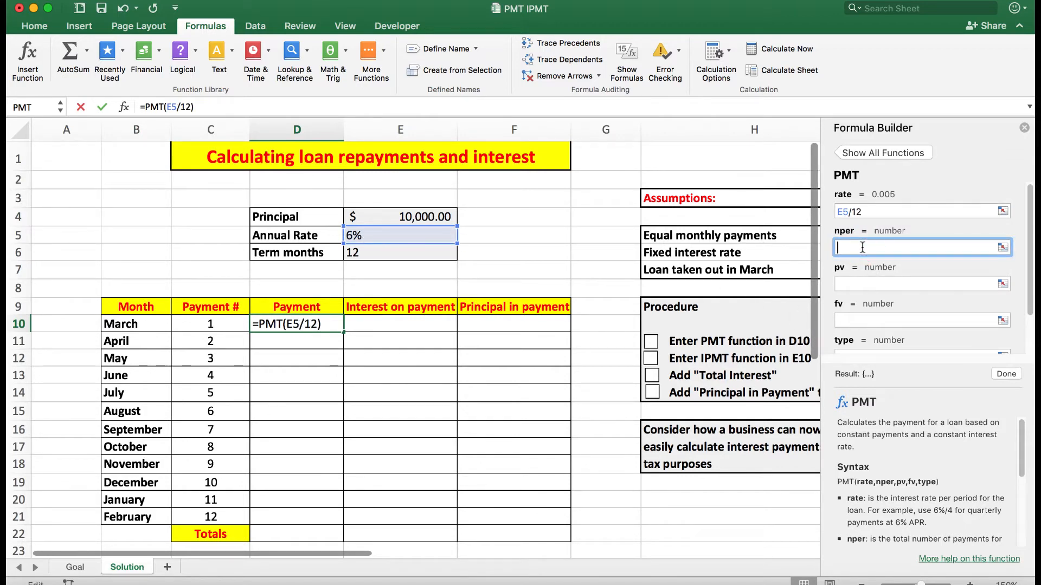
{"action": "left_click", "coordinate": [384, 253]}
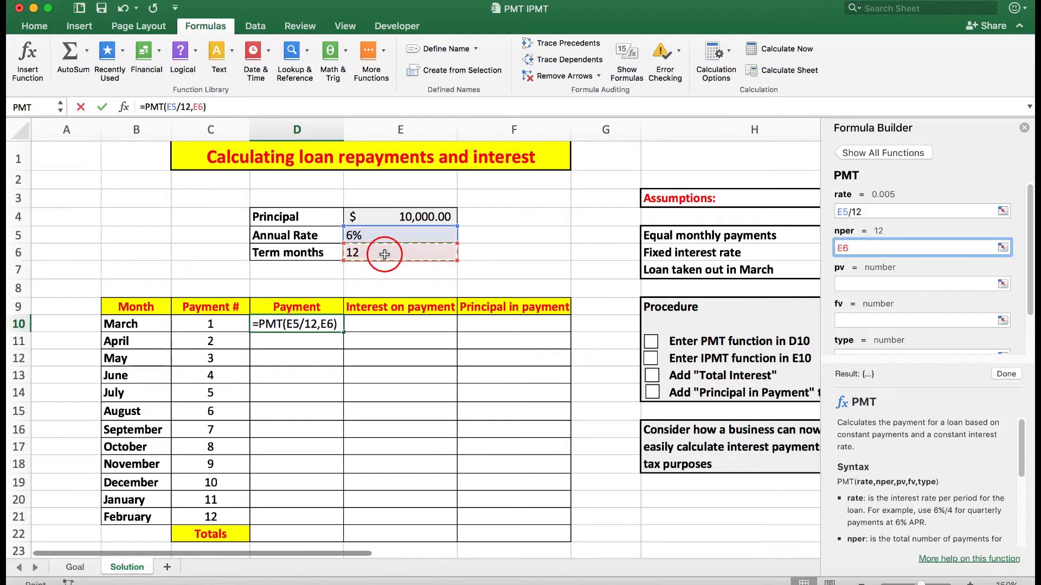
{"action": "left_click", "coordinate": [862, 283]}
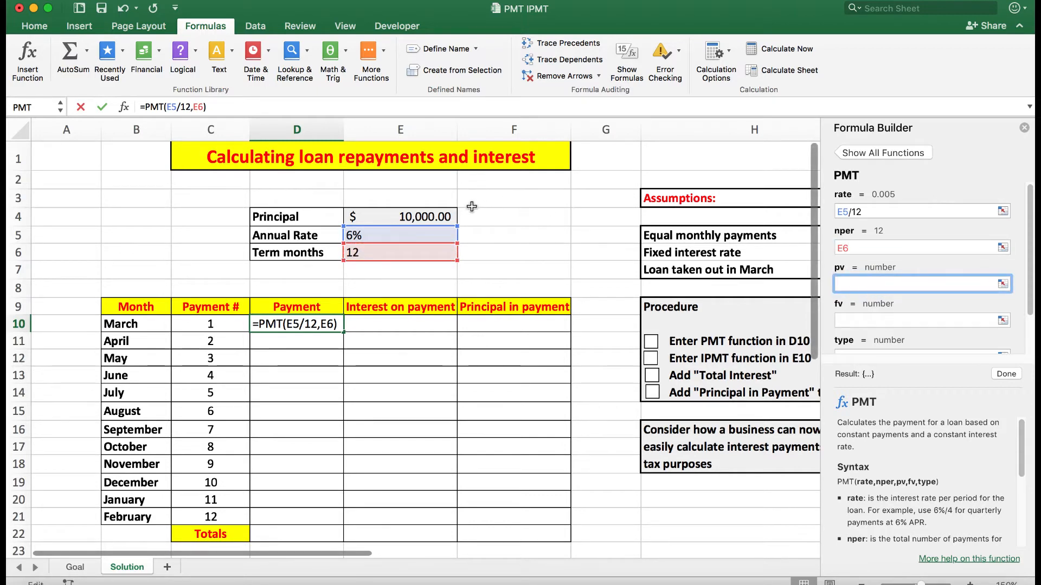
{"action": "left_click", "coordinate": [415, 218]}
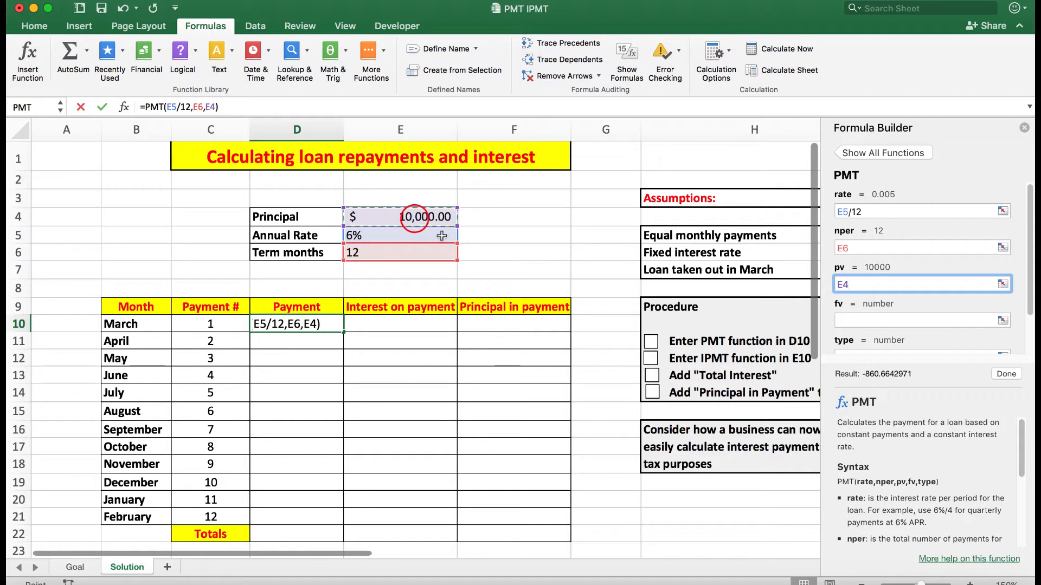
Step: Set the fv and type arguments of the PMT function to 0 and complete the formula
{"action": "left_click", "coordinate": [844, 321]}
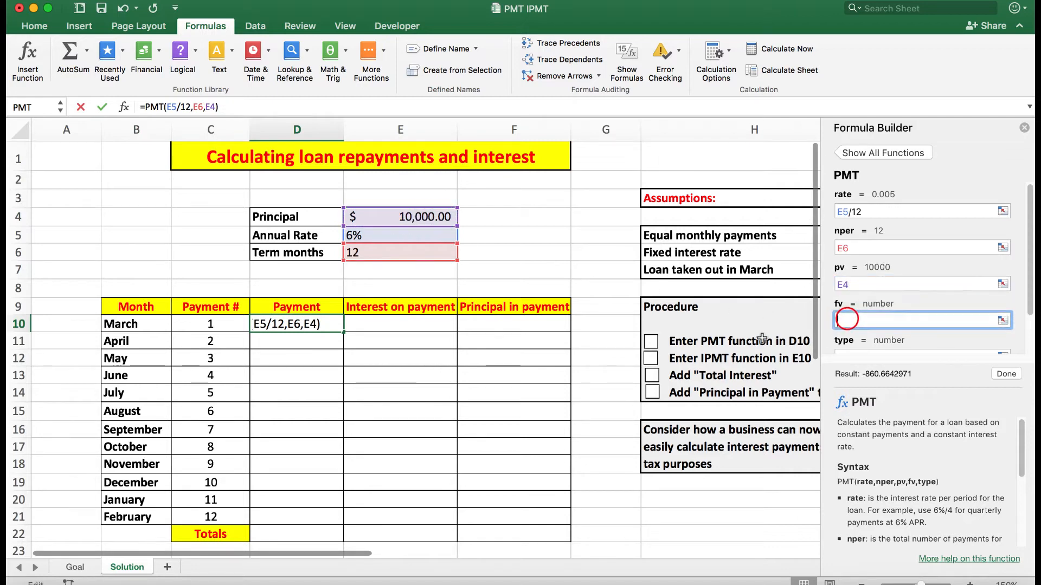
{"action": "type", "text": "0"}
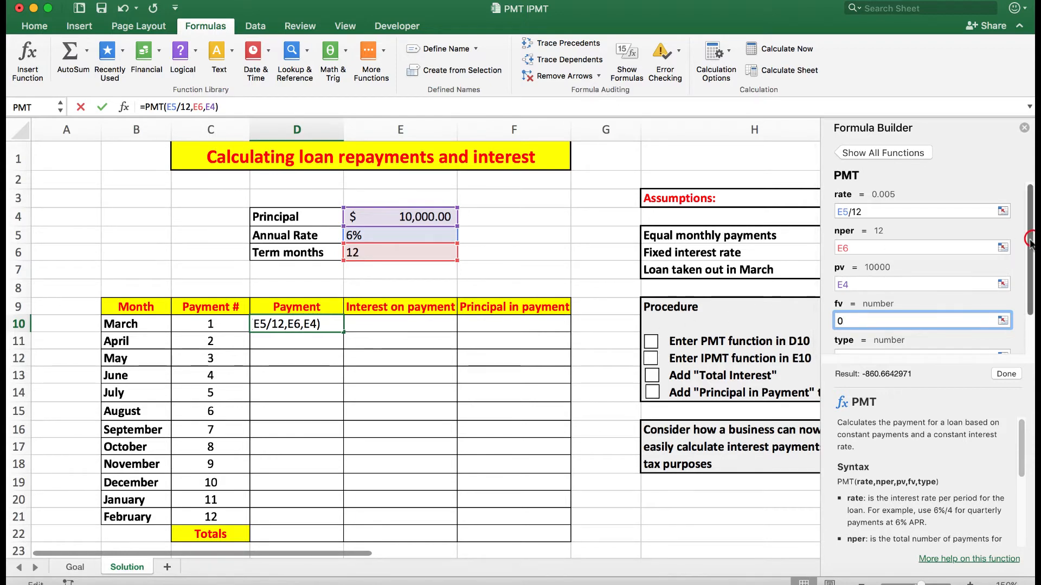
{"action": "scroll", "coordinate": [1003, 294], "scroll_direction": "down", "scroll_amount": 2}
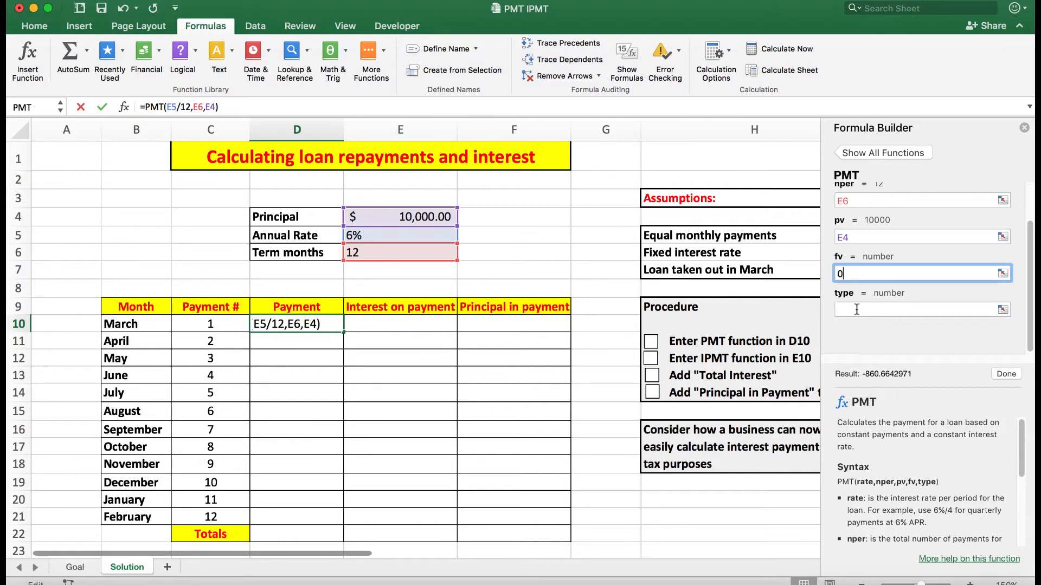
{"action": "left_click", "coordinate": [856, 309]}
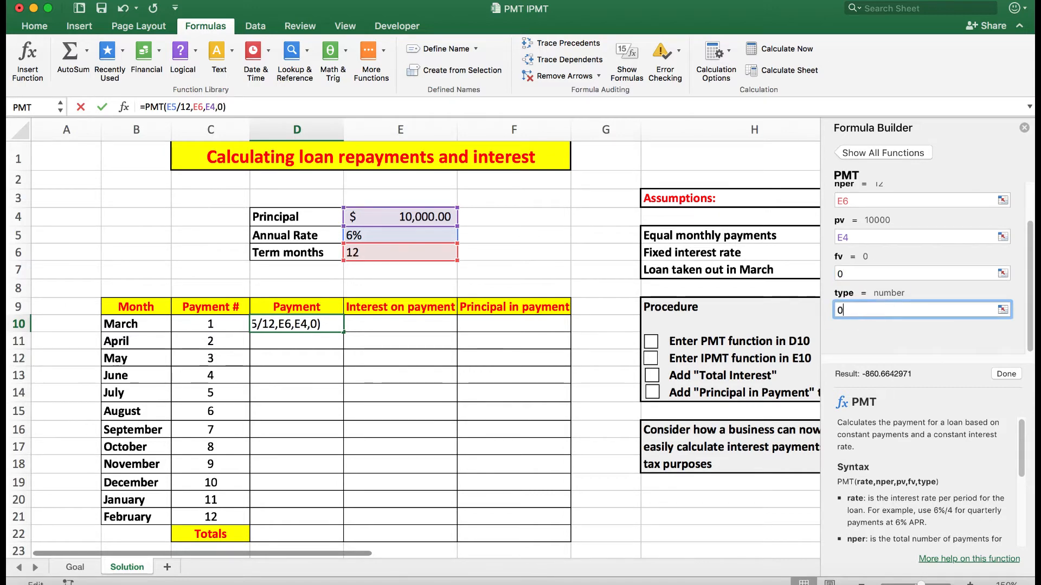
{"action": "type", "text": "0"}
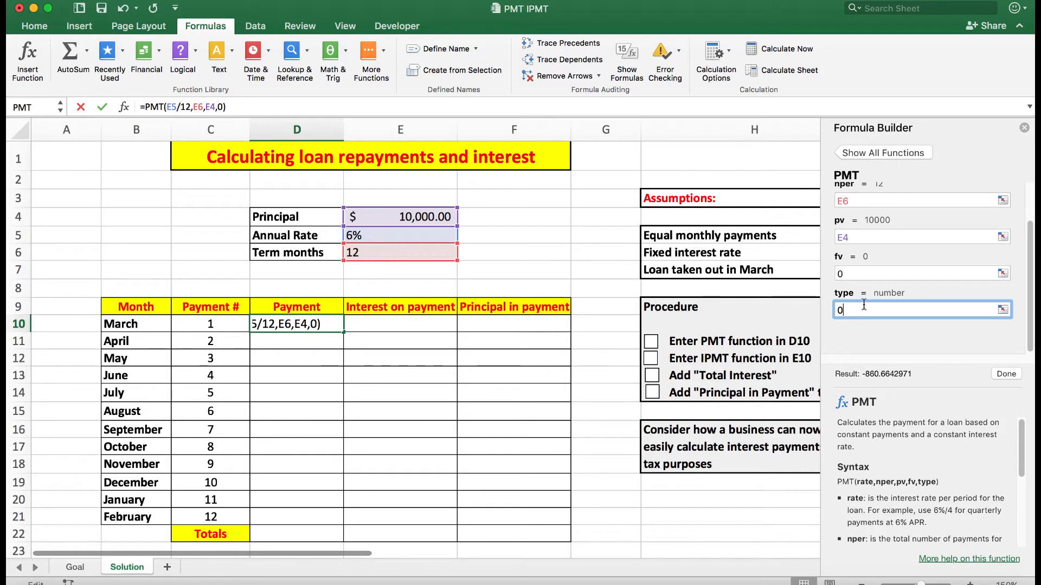
{"action": "left_click", "coordinate": [1004, 374]}
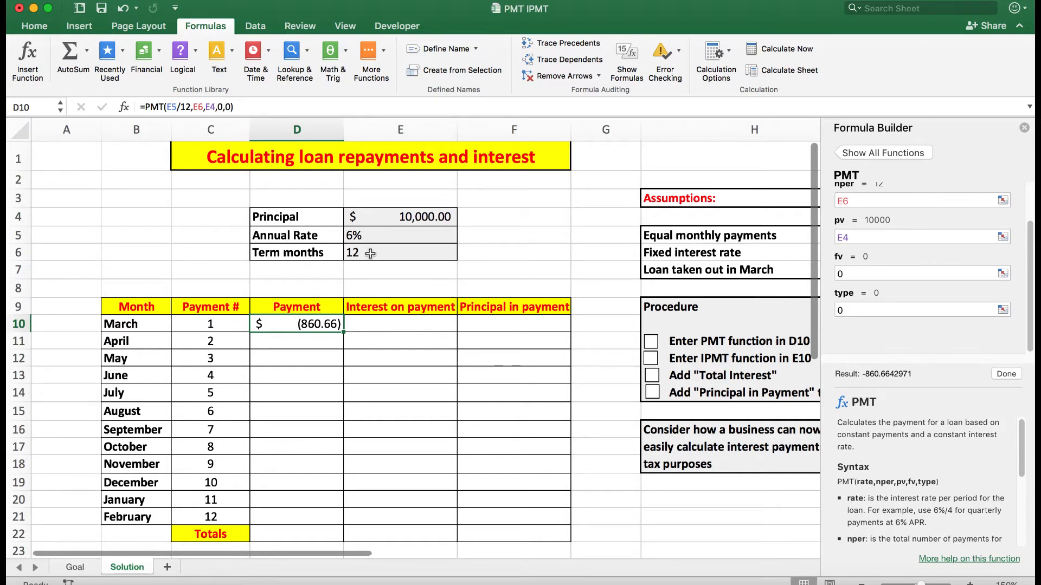
Step: Make the E5, E6 and E4 references in D10's PMT formula absolute and fill the formula down to D21
{"action": "left_click", "coordinate": [170, 107]}
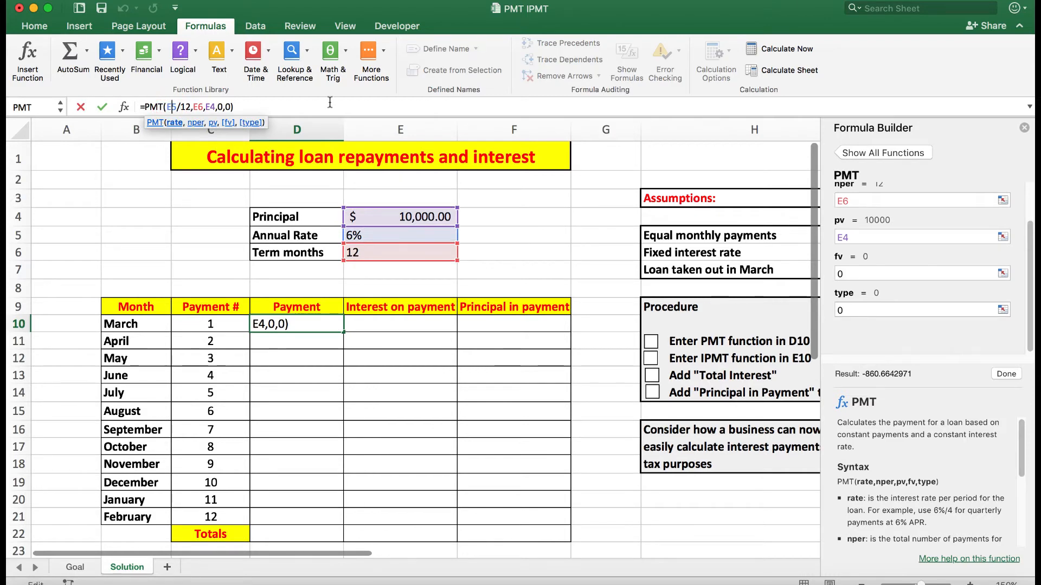
{"action": "key", "text": "F4"}
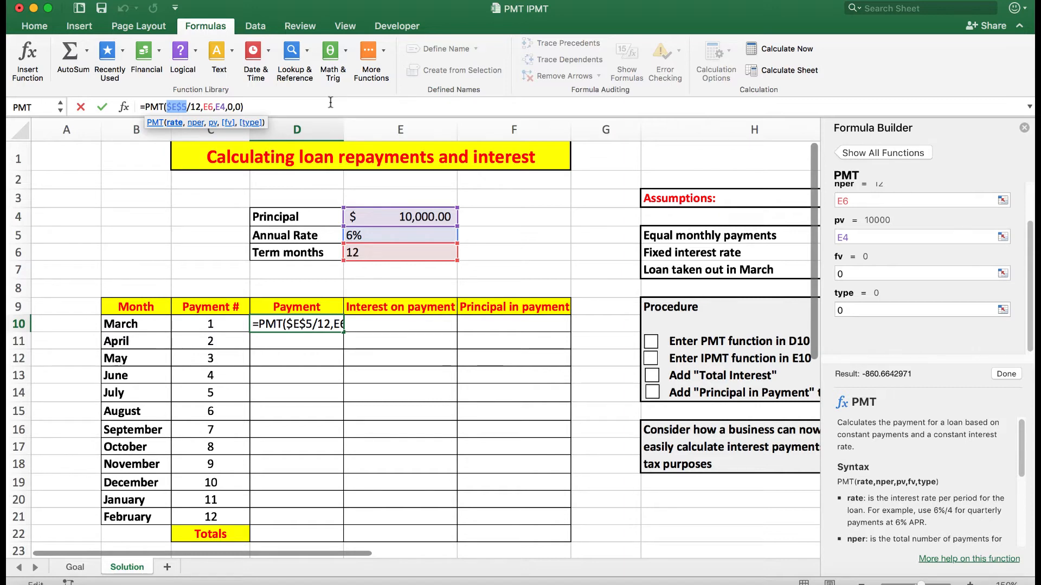
{"action": "left_click", "coordinate": [209, 106]}
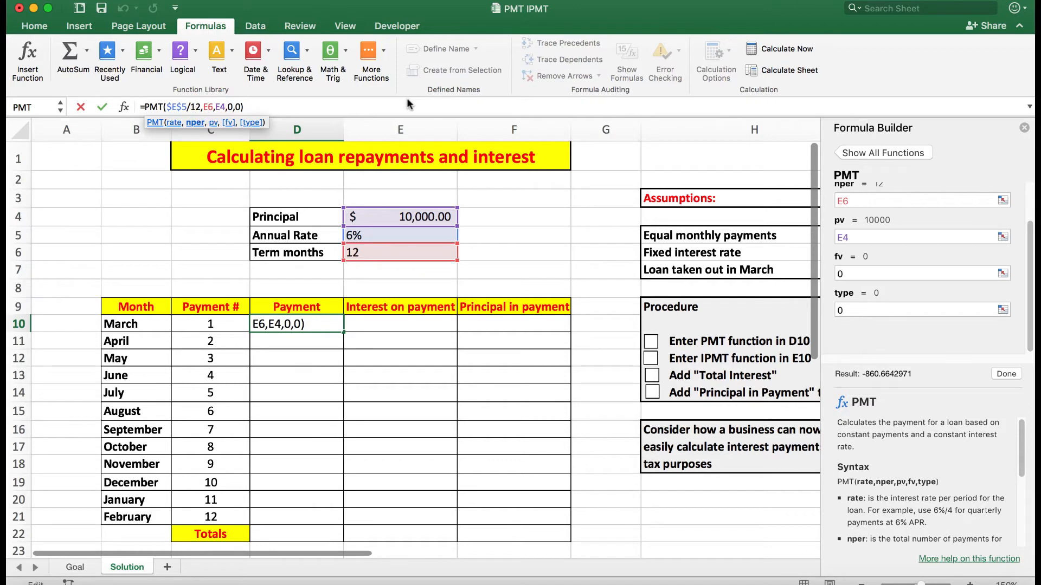
{"action": "key", "text": "F4"}
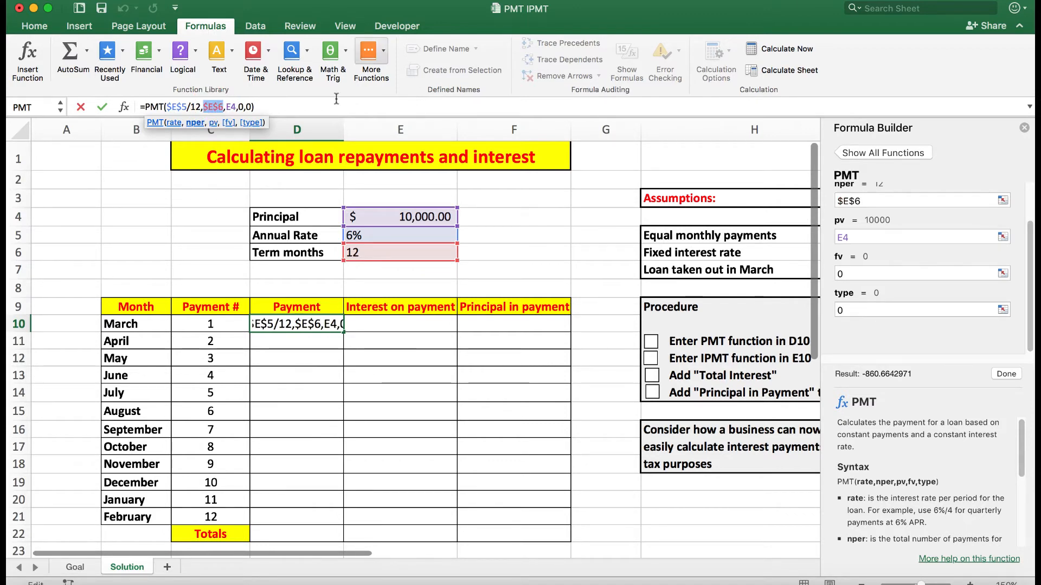
{"action": "left_click", "coordinate": [232, 106]}
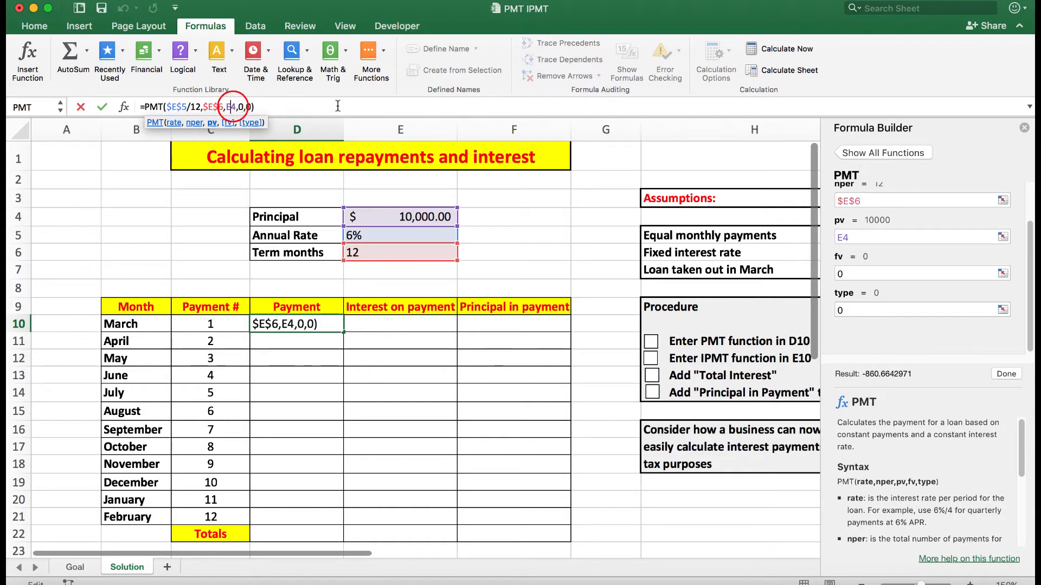
{"action": "key", "text": "F4"}
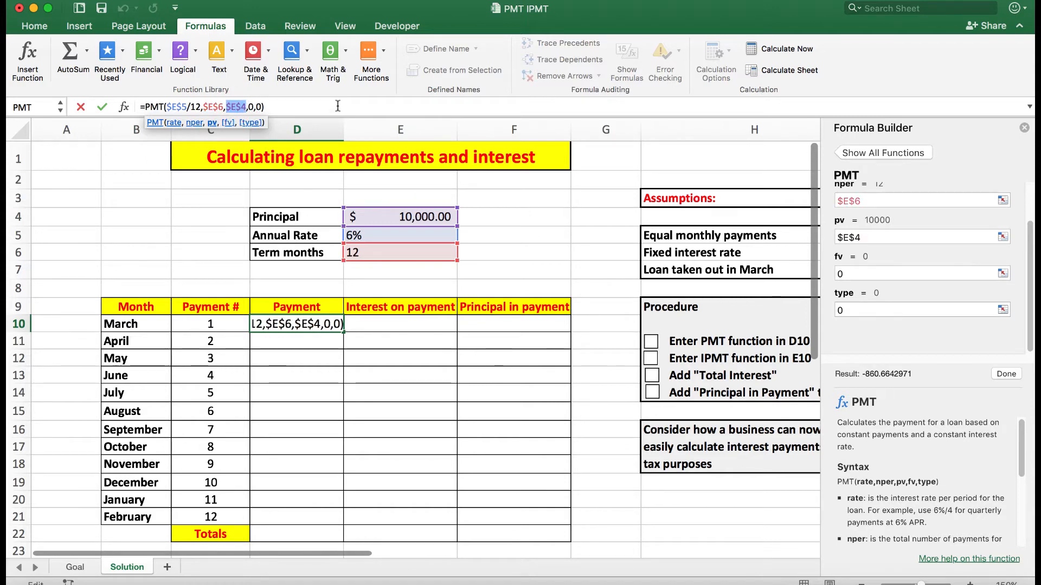
{"action": "key", "text": "Return"}
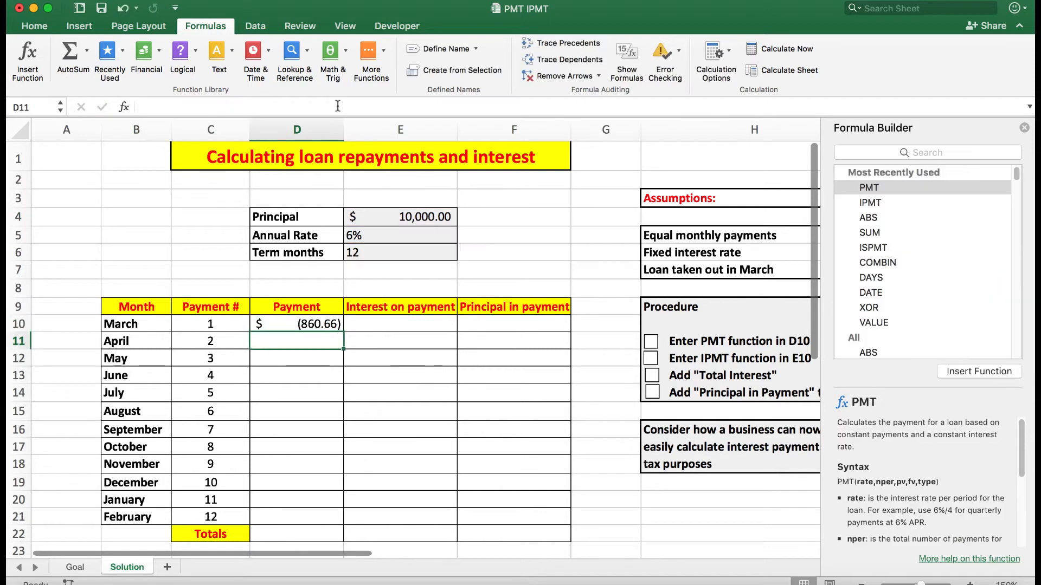
{"action": "left_click", "coordinate": [306, 326]}
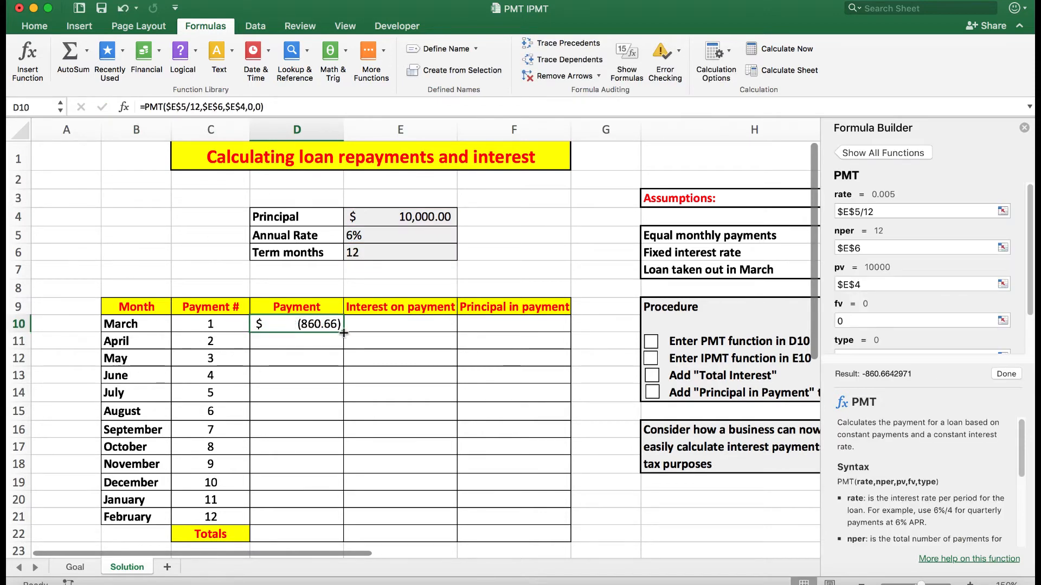
{"action": "left_click_drag", "start_coordinate": [343, 333], "coordinate": [337, 520]}
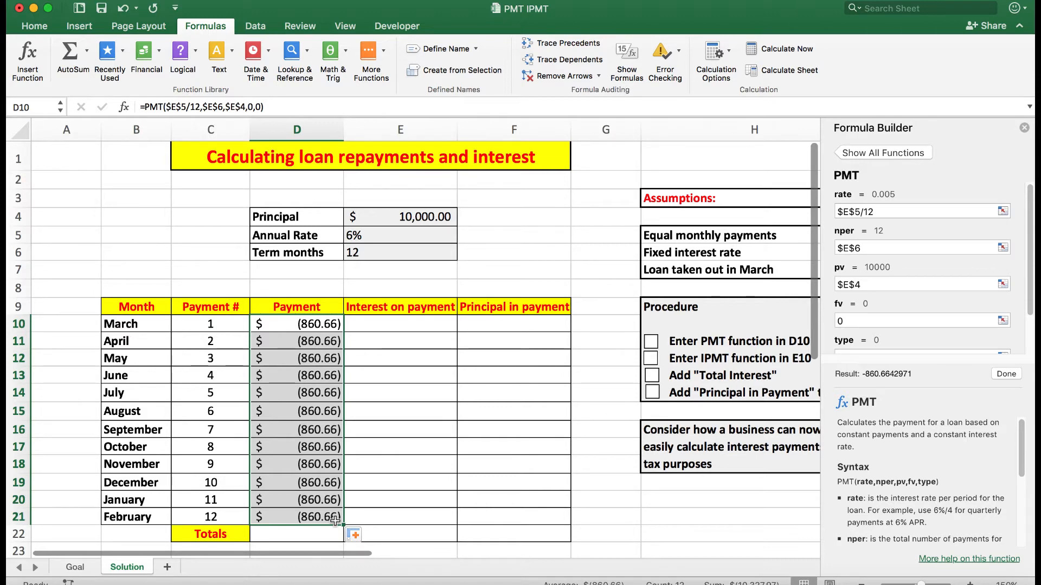
Step: Wrap D10's PMT formula in the ABS function and fill it down the Payment column to D21
{"action": "left_click", "coordinate": [145, 106]}
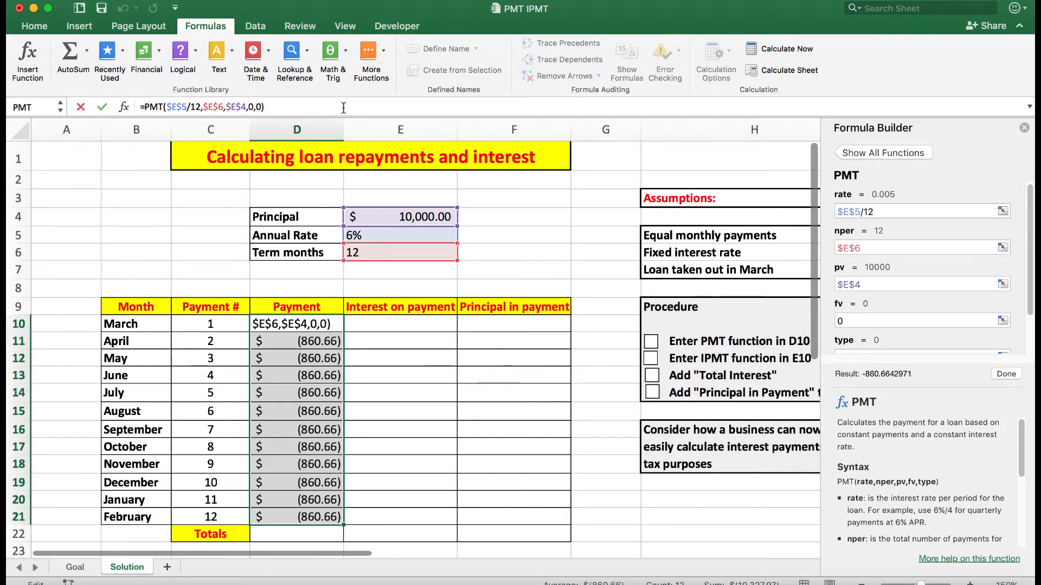
{"action": "type", "text": "ab"}
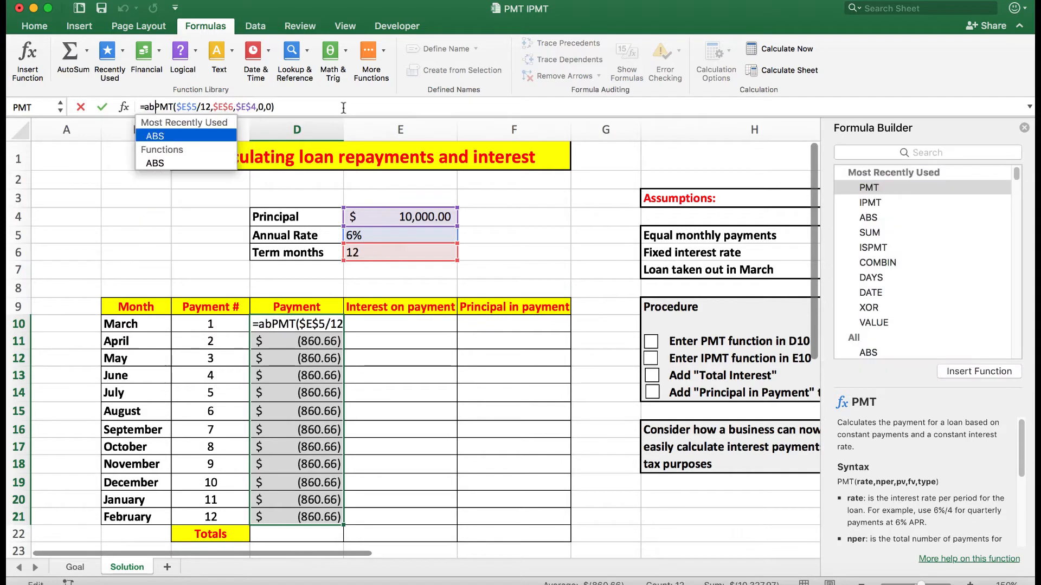
{"action": "type", "text": "s("}
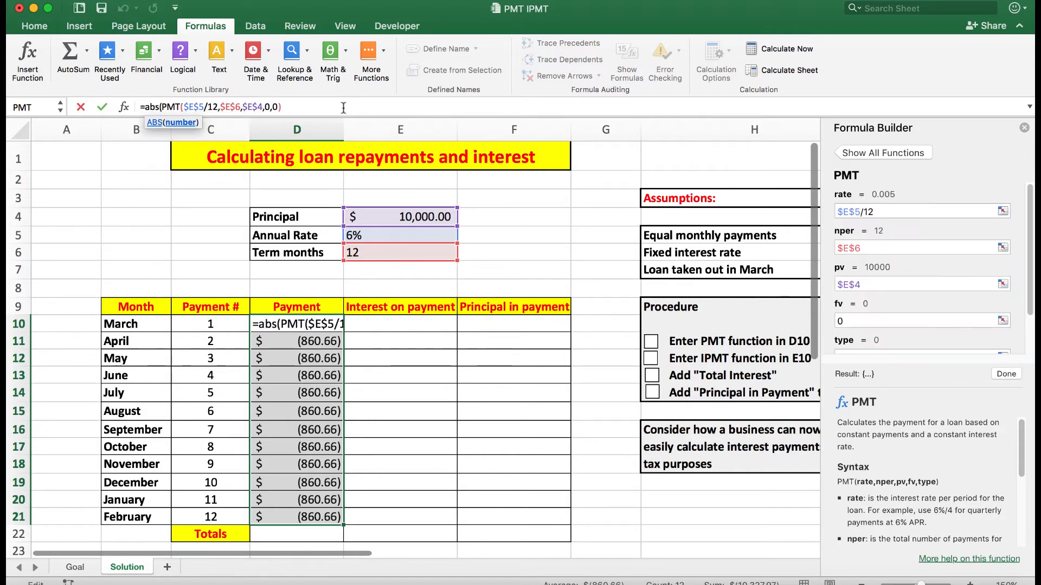
{"action": "left_click", "coordinate": [301, 108]}
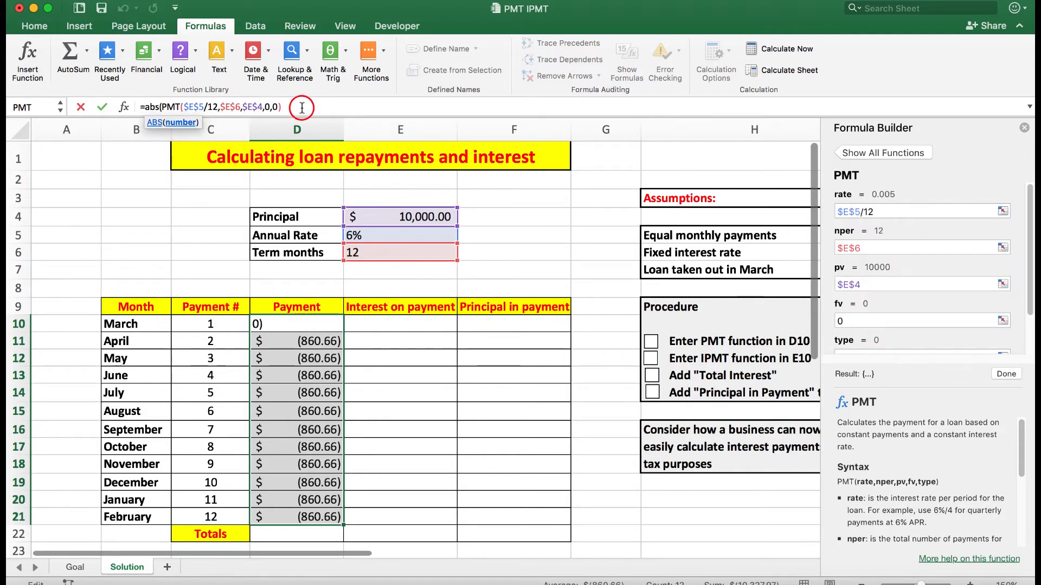
{"action": "type", "text": ")"}
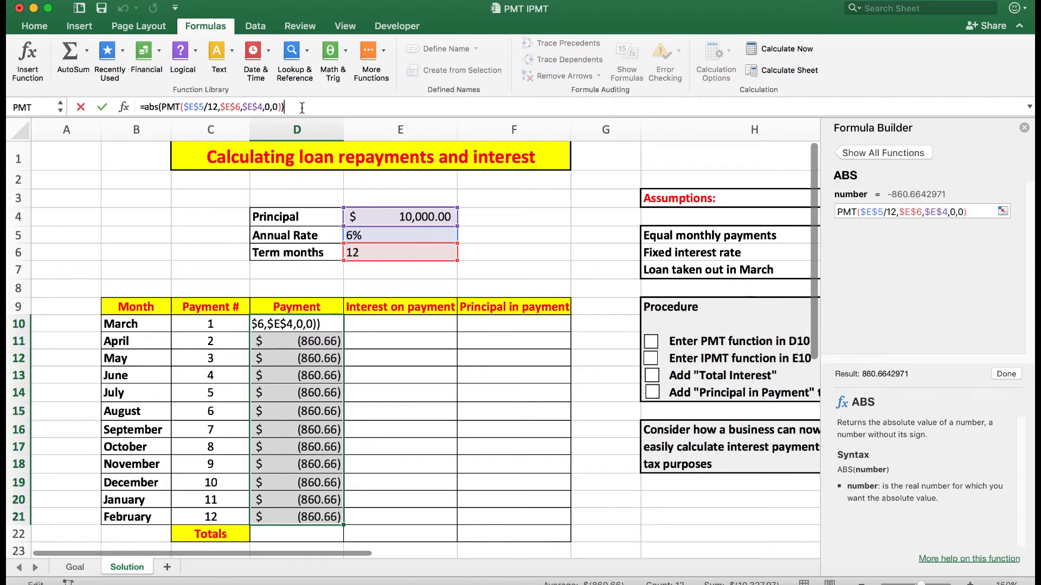
{"action": "key", "text": "Return"}
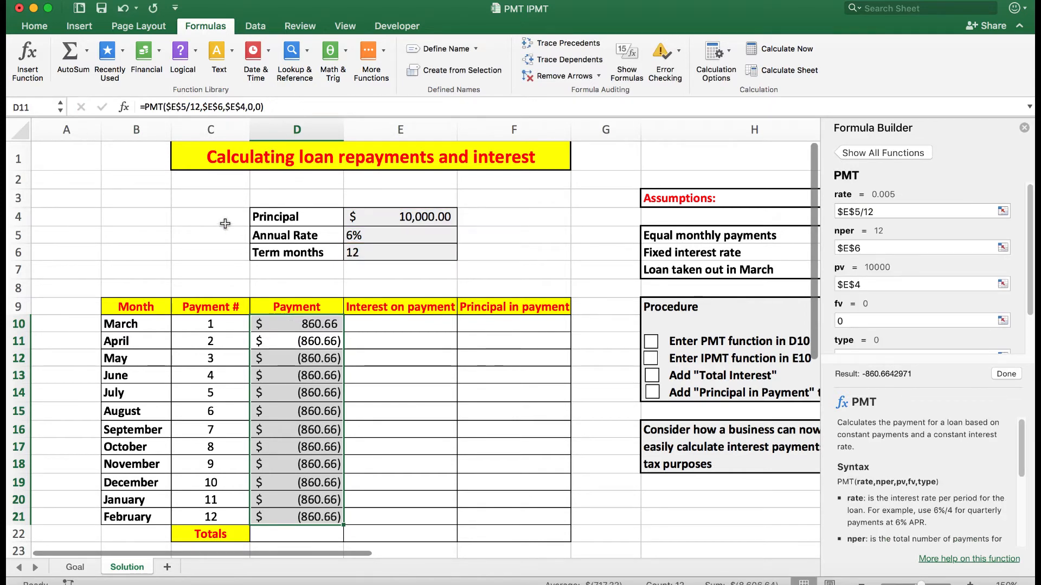
{"action": "left_click", "coordinate": [302, 324]}
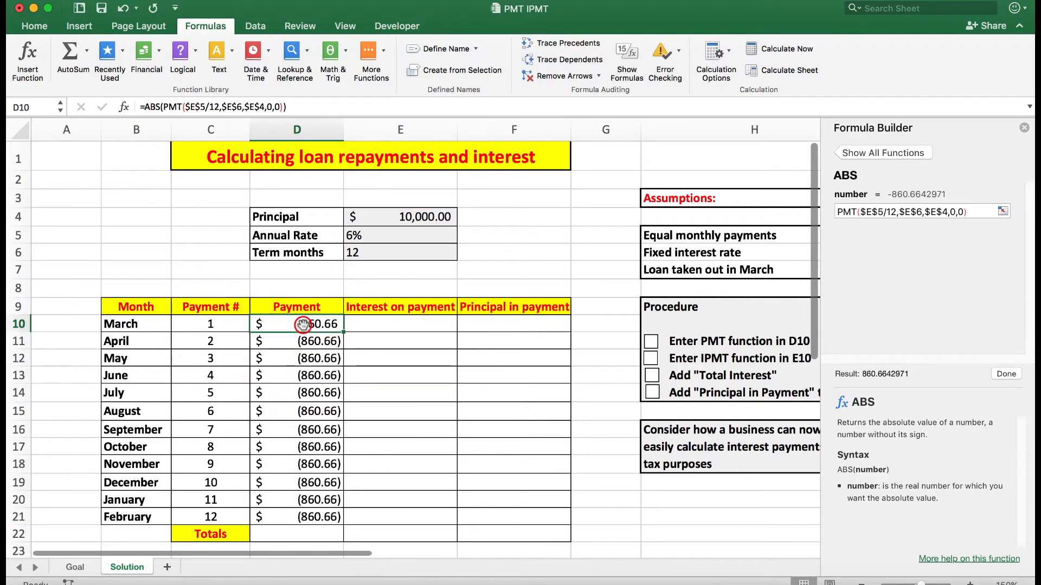
{"action": "left_click_drag", "start_coordinate": [345, 332], "coordinate": [328, 525]}
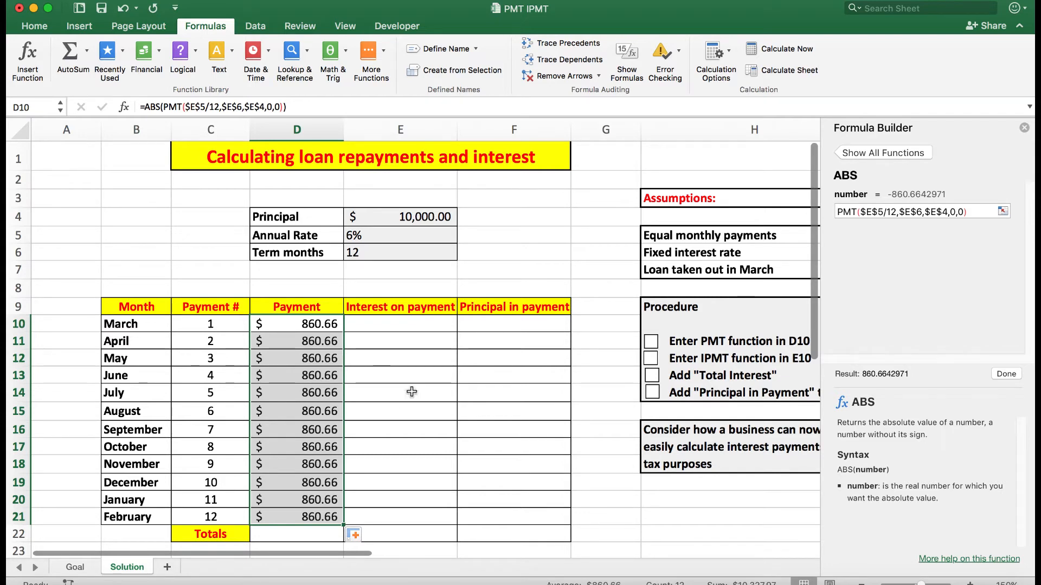
Step: Close the Formula Builder and tick the "Enter PMT function in D10" item in the Procedure checklist
{"action": "left_click", "coordinate": [1024, 128]}
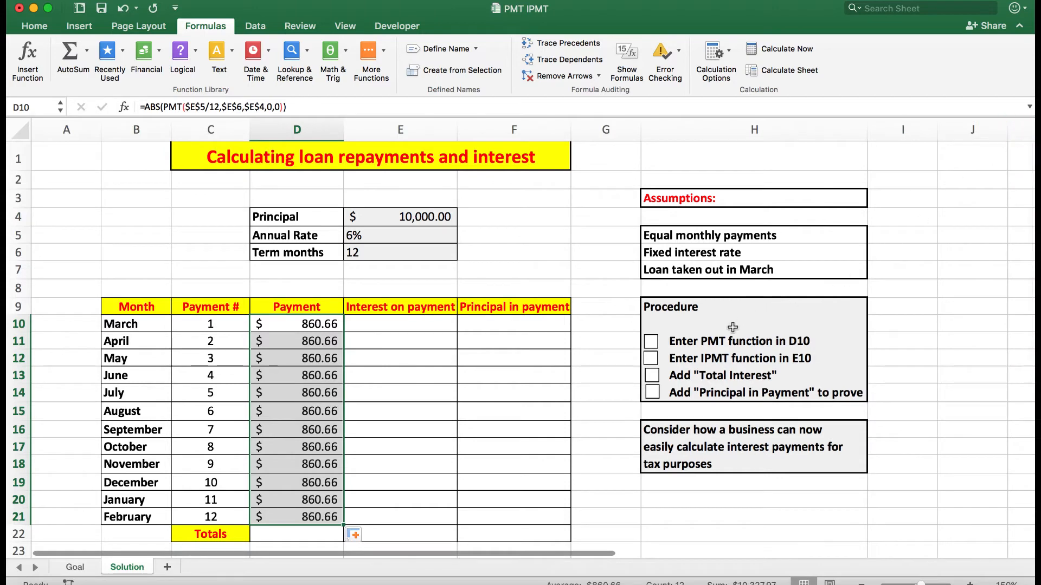
{"action": "left_click", "coordinate": [651, 343]}
Step: Insert the financial function IPMT in E10 and set its rate argument to E5/12
{"action": "left_click", "coordinate": [398, 326]}
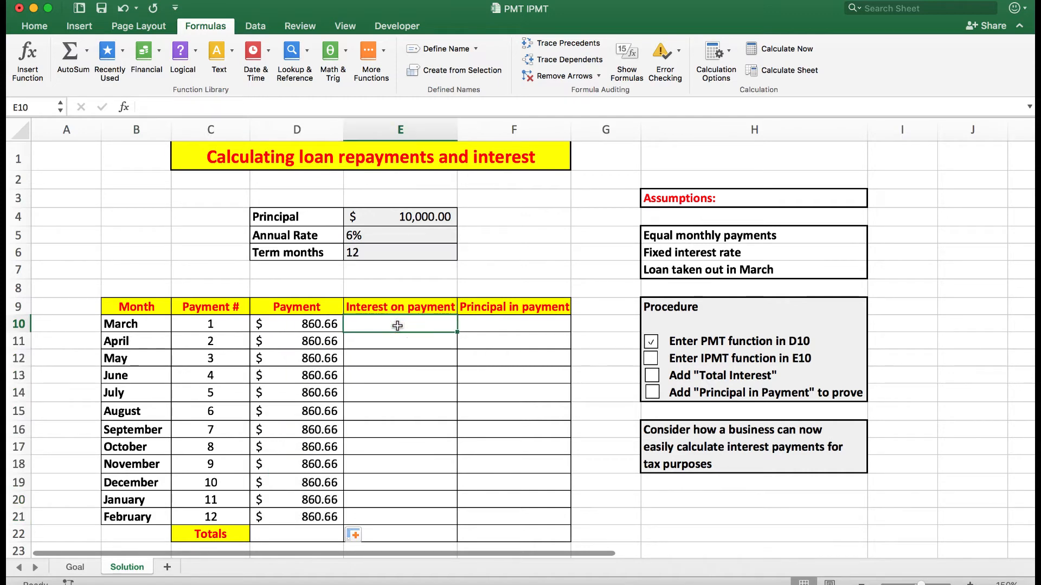
{"action": "left_click", "coordinate": [160, 52]}
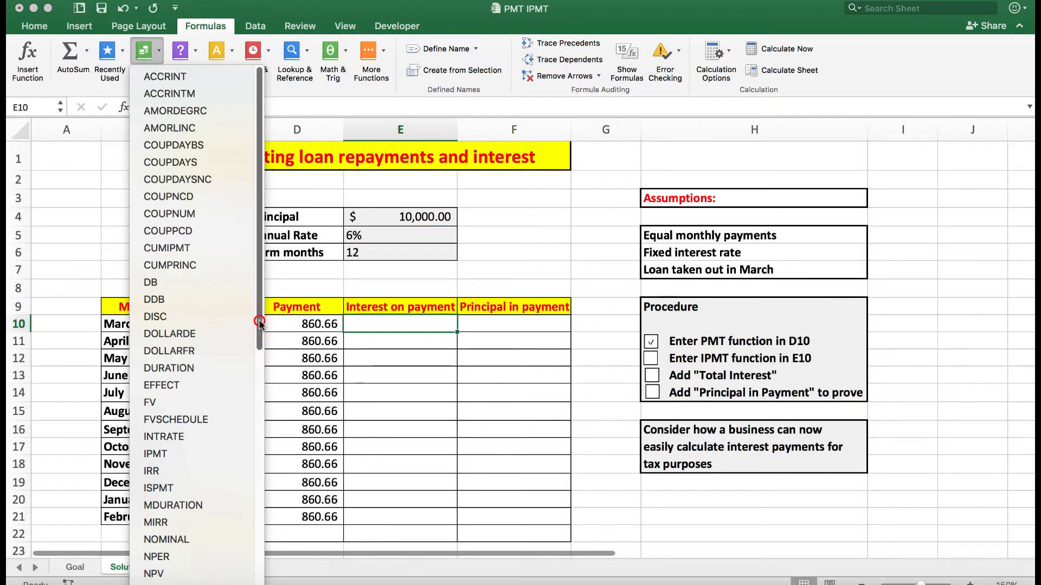
{"action": "left_click", "coordinate": [189, 456]}
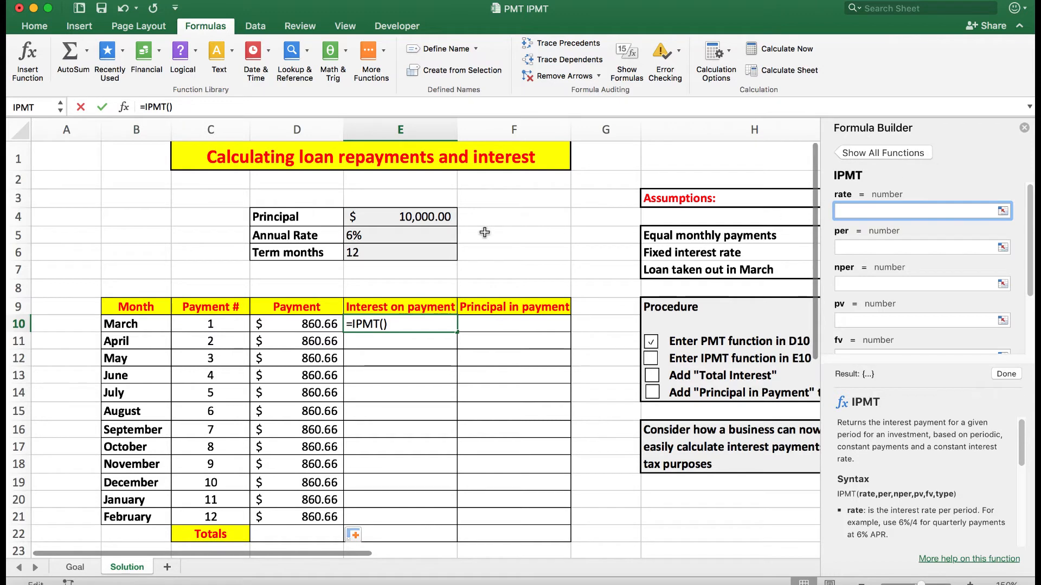
{"action": "left_click", "coordinate": [375, 237]}
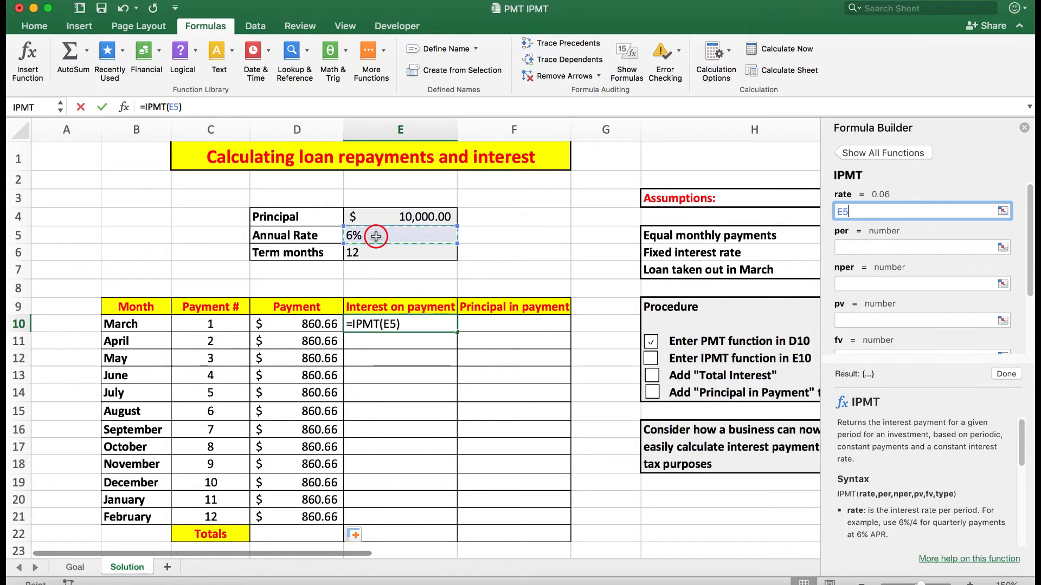
{"action": "type", "text": "/"}
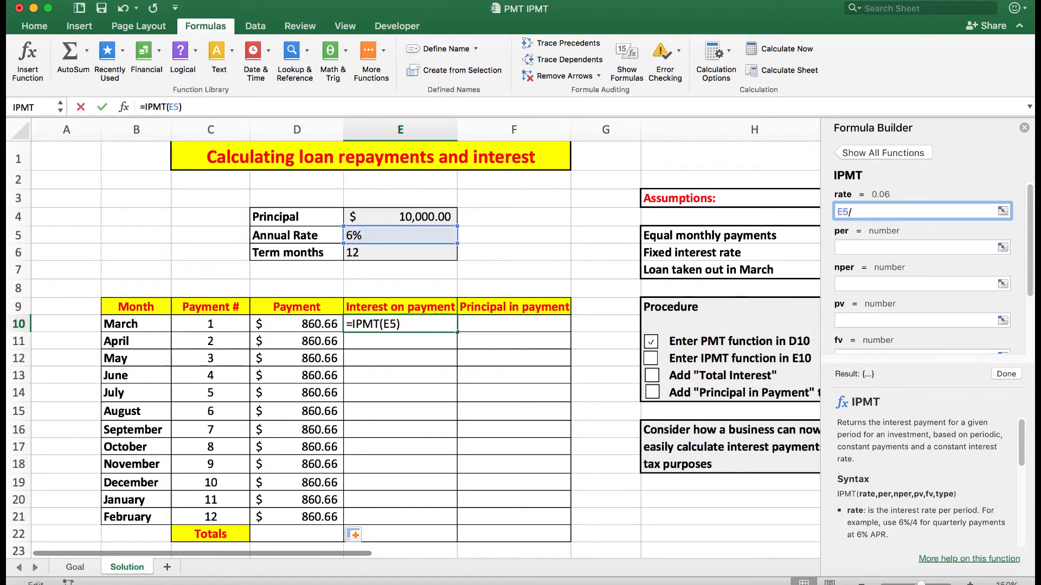
{"action": "type", "text": "12"}
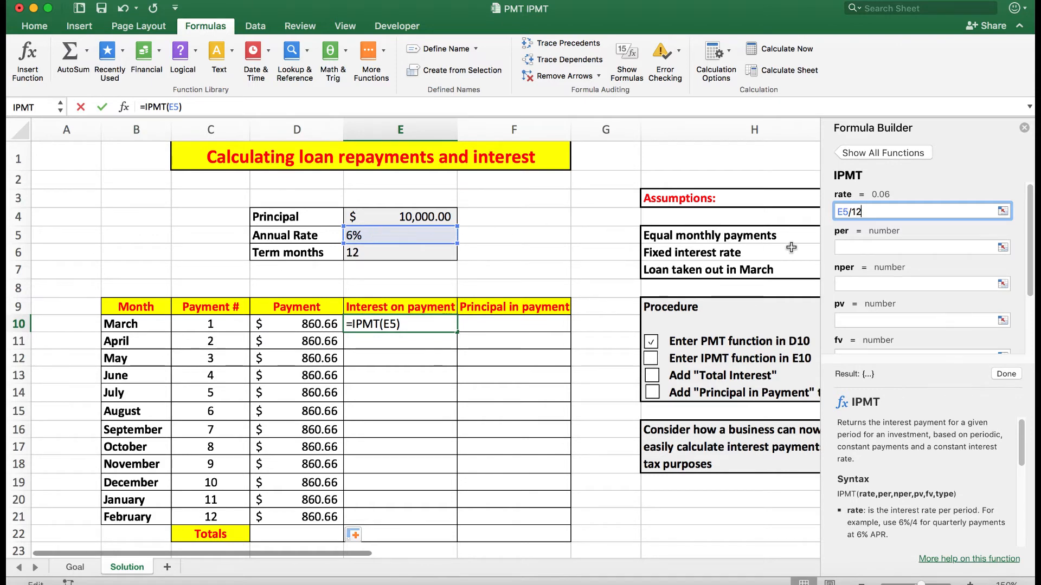
Step: Set the IPMT arguments in E10 to C10 for per, E6 for nper and E4 for pv
{"action": "left_click", "coordinate": [852, 246]}
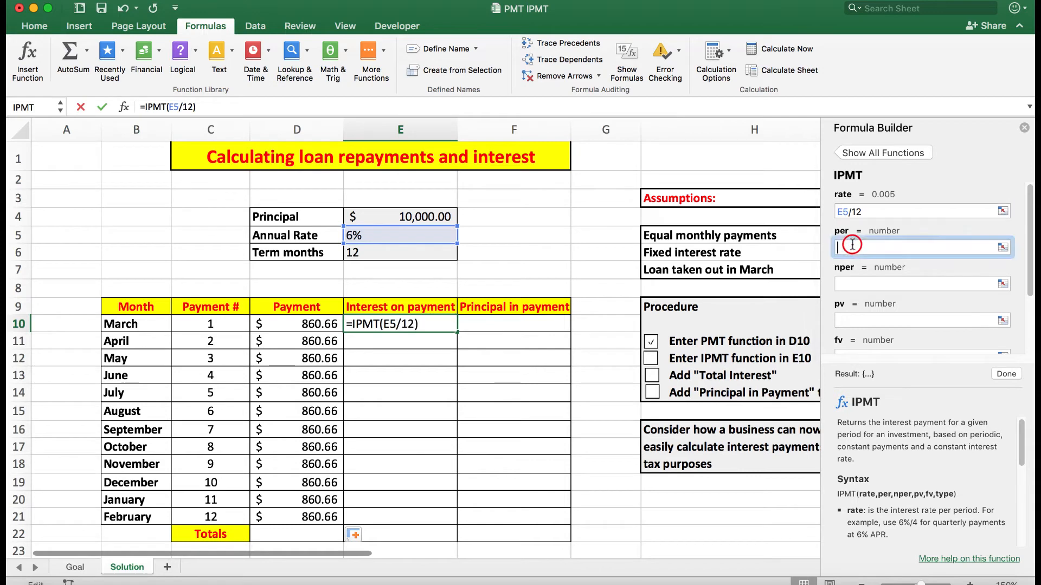
{"action": "left_click", "coordinate": [215, 324]}
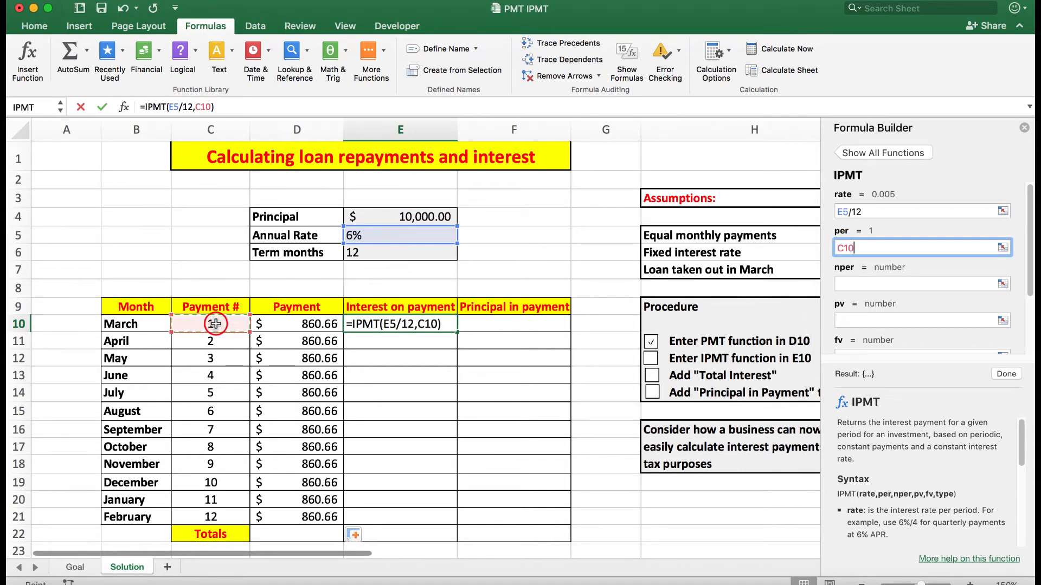
{"action": "left_click", "coordinate": [859, 284]}
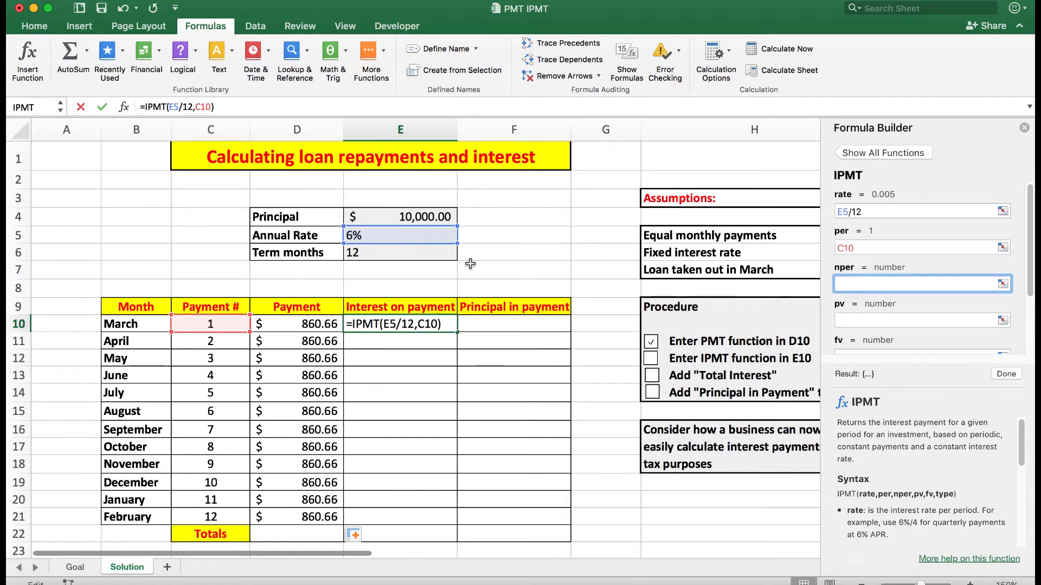
{"action": "left_click", "coordinate": [421, 254]}
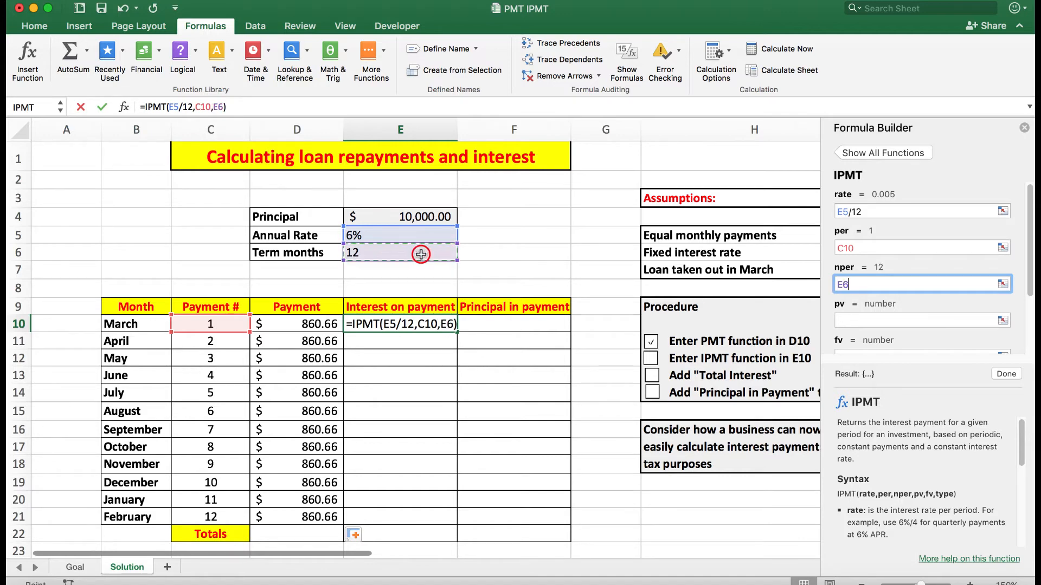
{"action": "left_click", "coordinate": [856, 321]}
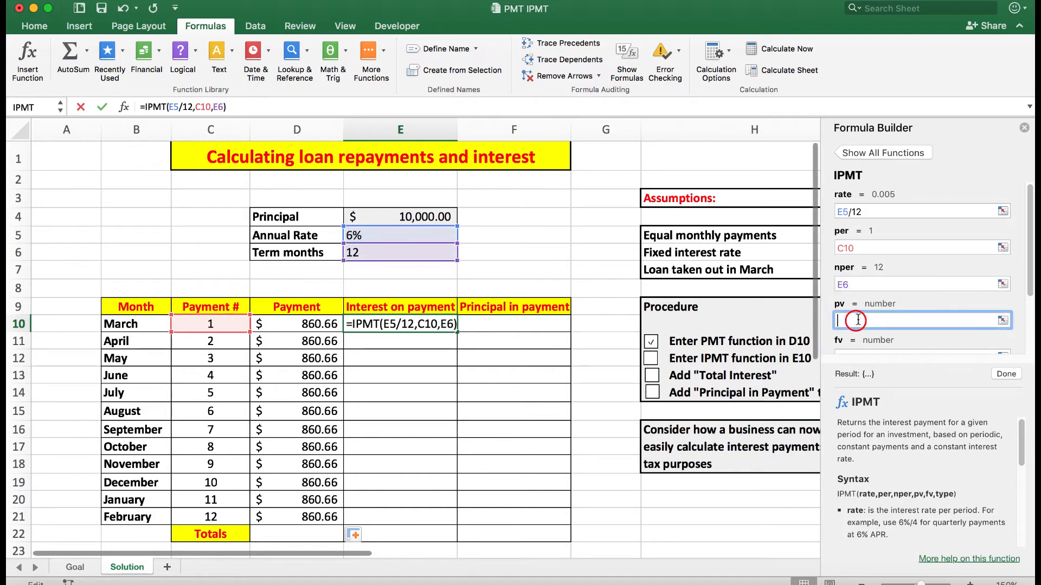
{"action": "left_click", "coordinate": [389, 217]}
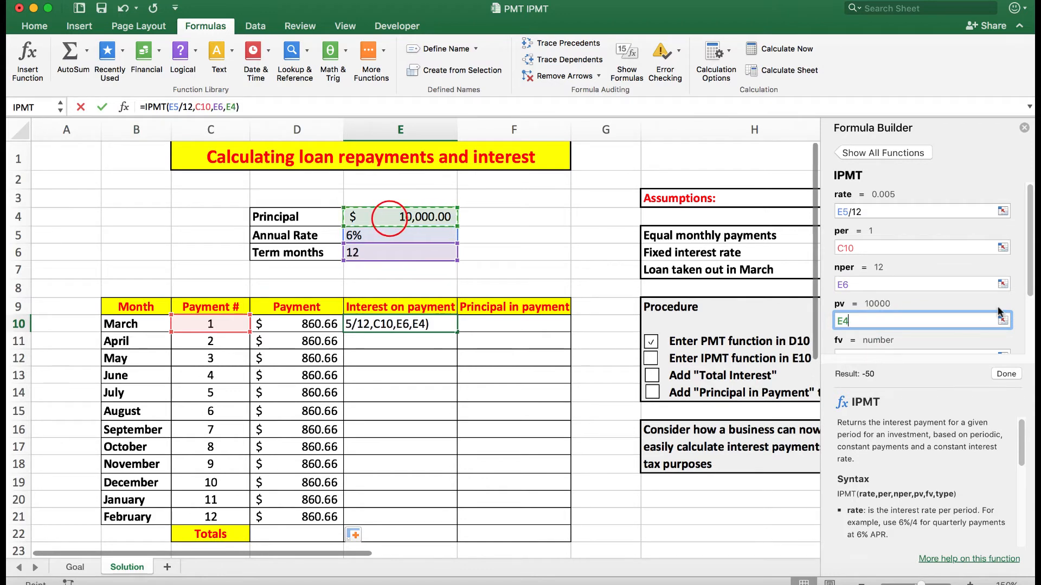
Step: Set the fv and type arguments of the IPMT function to 0 and complete the formula
{"action": "scroll", "coordinate": [1029, 263], "scroll_direction": "down", "scroll_amount": 3}
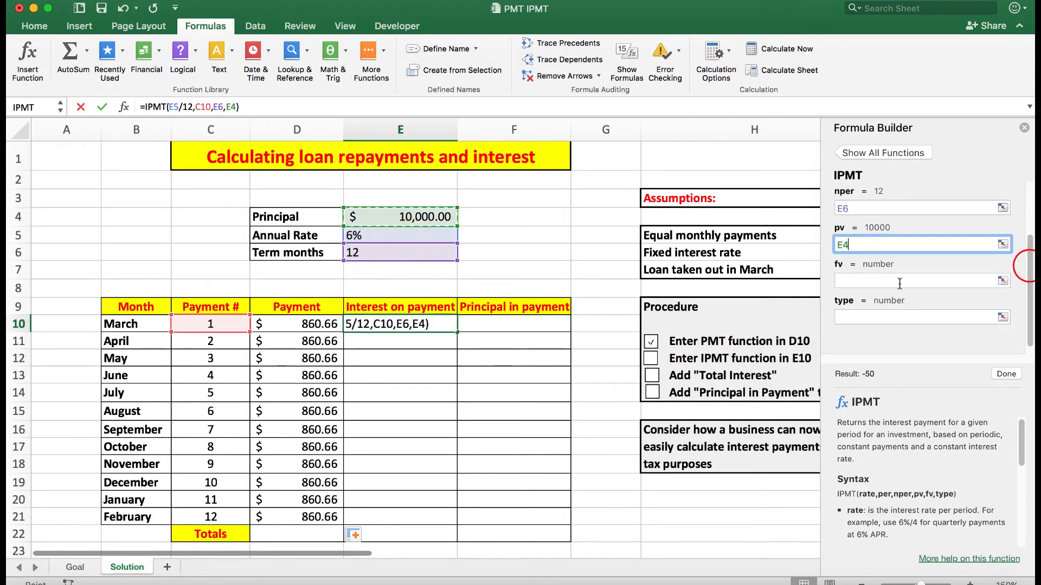
{"action": "left_click", "coordinate": [864, 281]}
{"action": "type", "text": "0"}
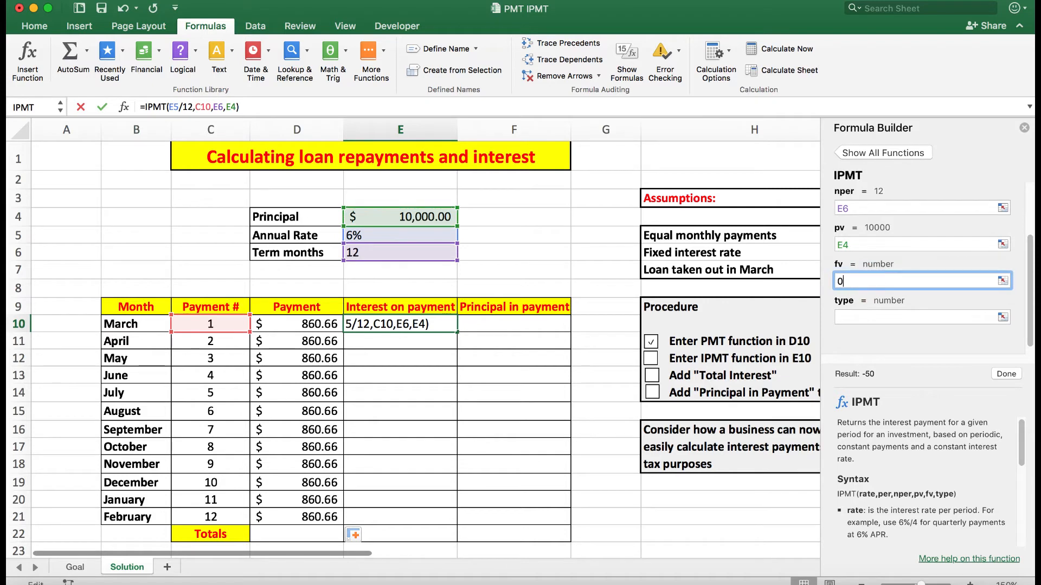
{"action": "left_click", "coordinate": [862, 315]}
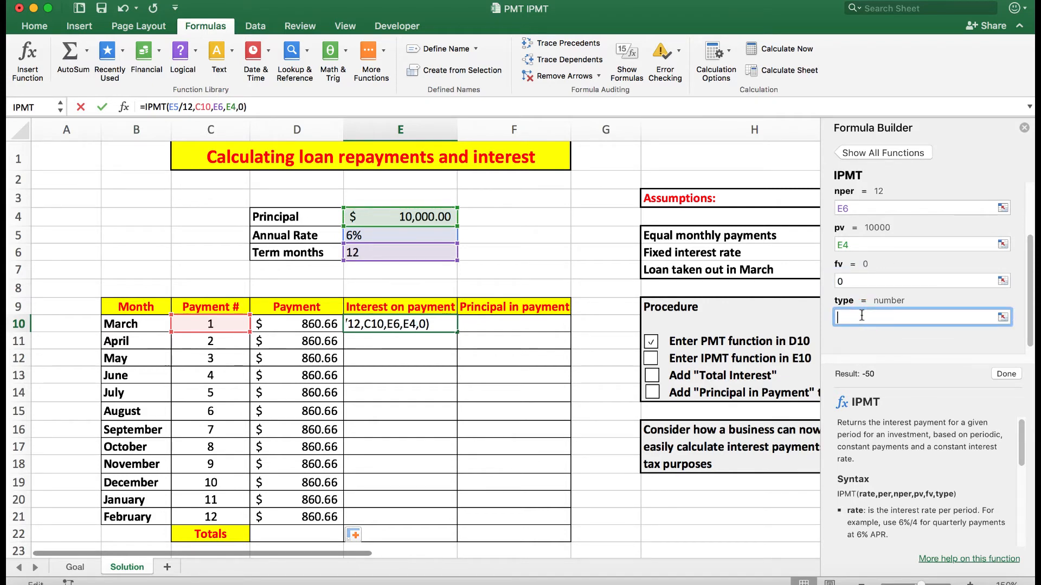
{"action": "type", "text": "0"}
{"action": "left_click", "coordinate": [1005, 373]}
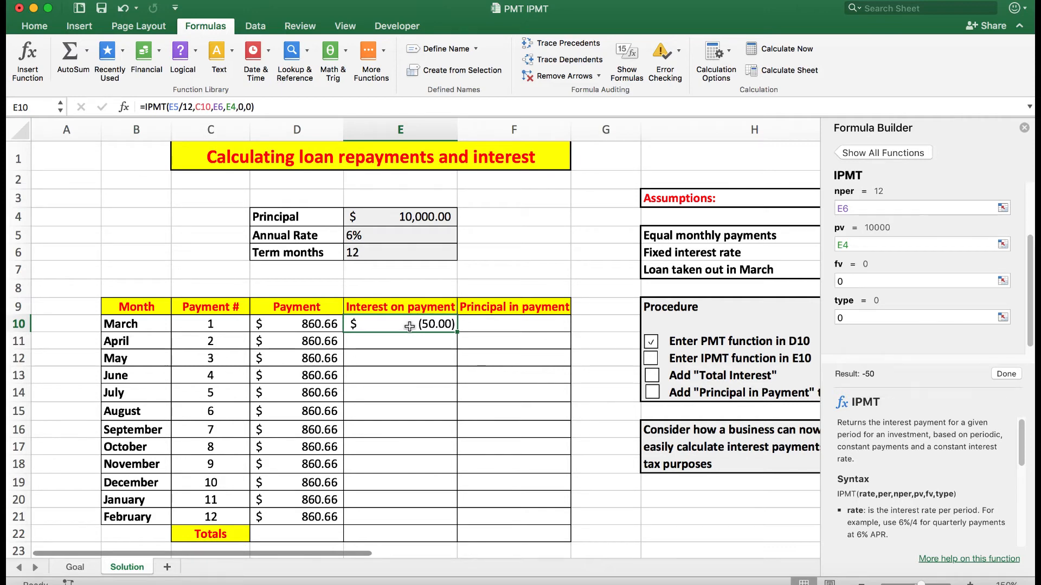
Step: Make the E5, E6 and E4 references in E10's IPMT formula absolute, leaving C10 relative
{"action": "left_click", "coordinate": [173, 107]}
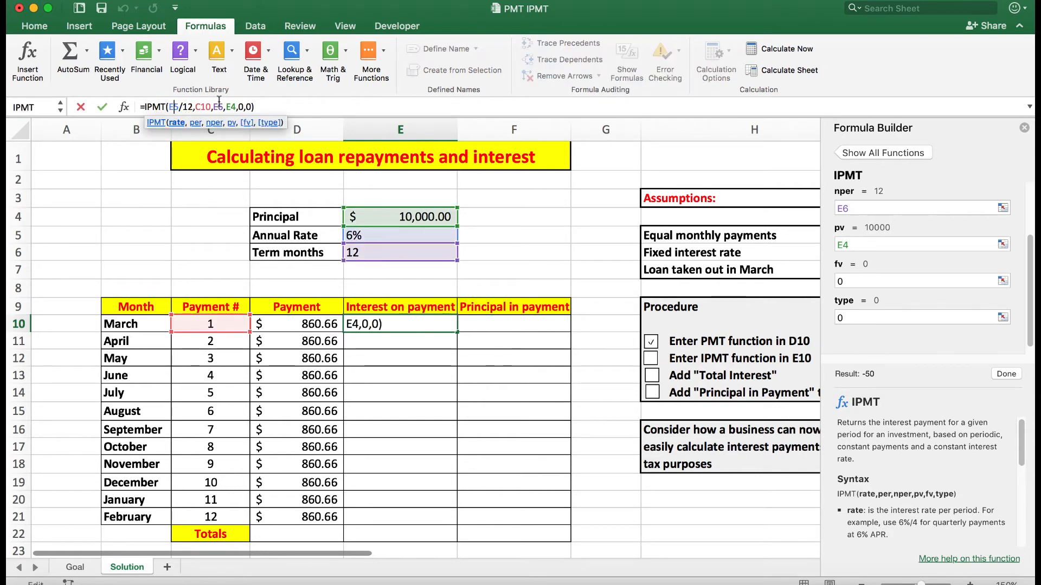
{"action": "key", "text": "F4"}
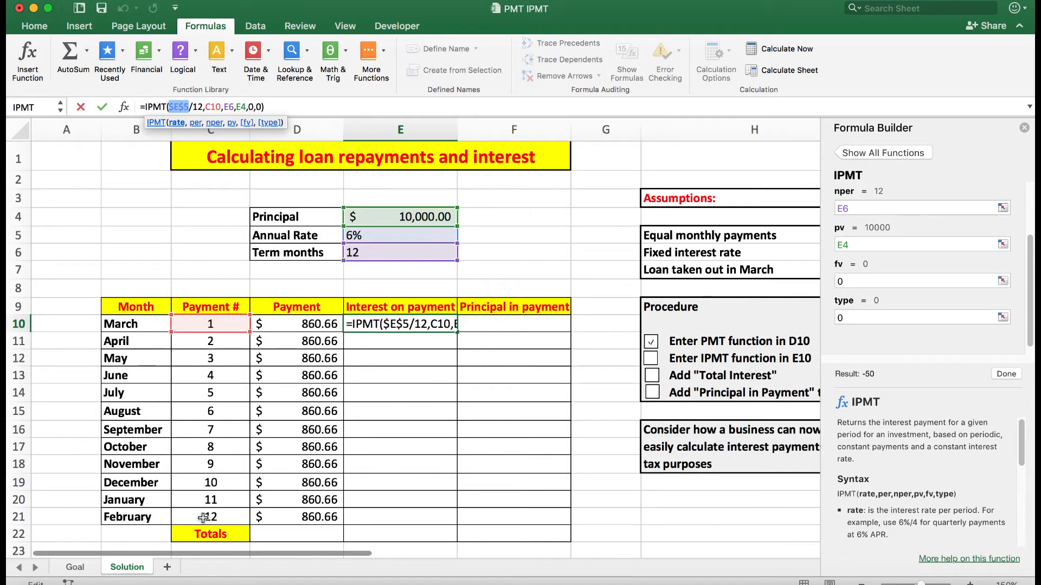
{"action": "left_click", "coordinate": [228, 107]}
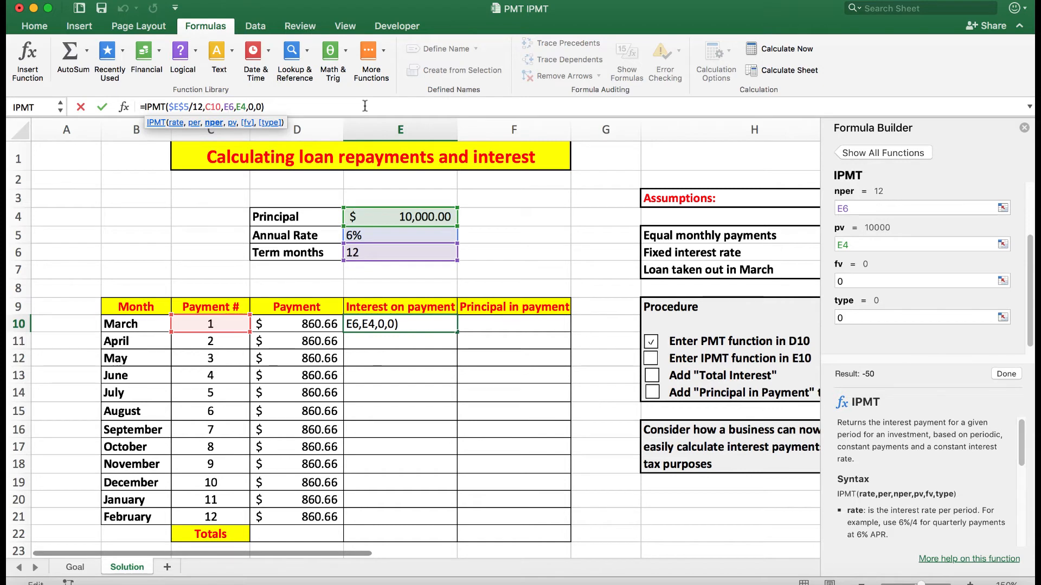
{"action": "key", "text": "F4"}
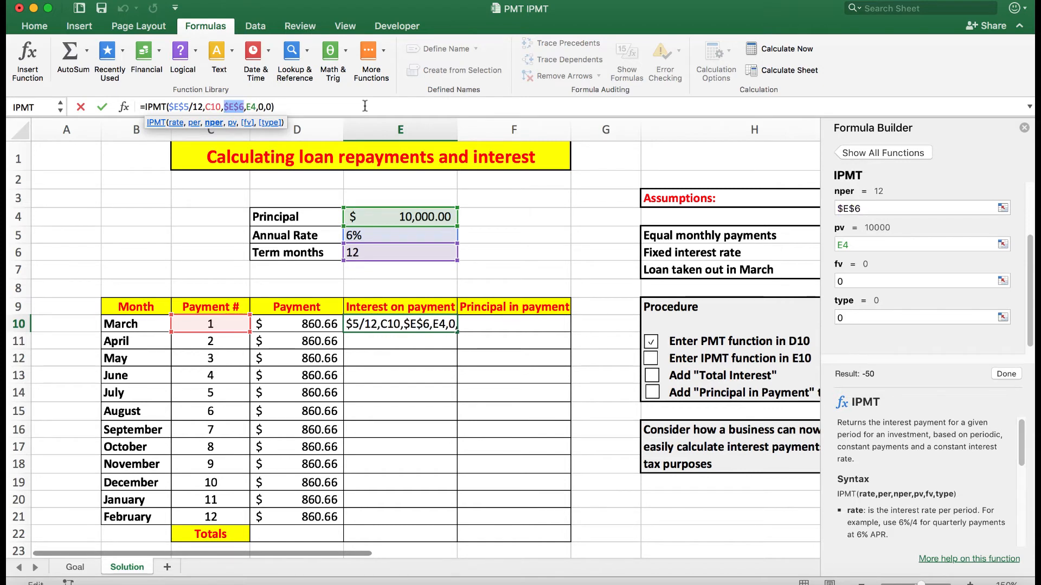
{"action": "left_click", "coordinate": [249, 107]}
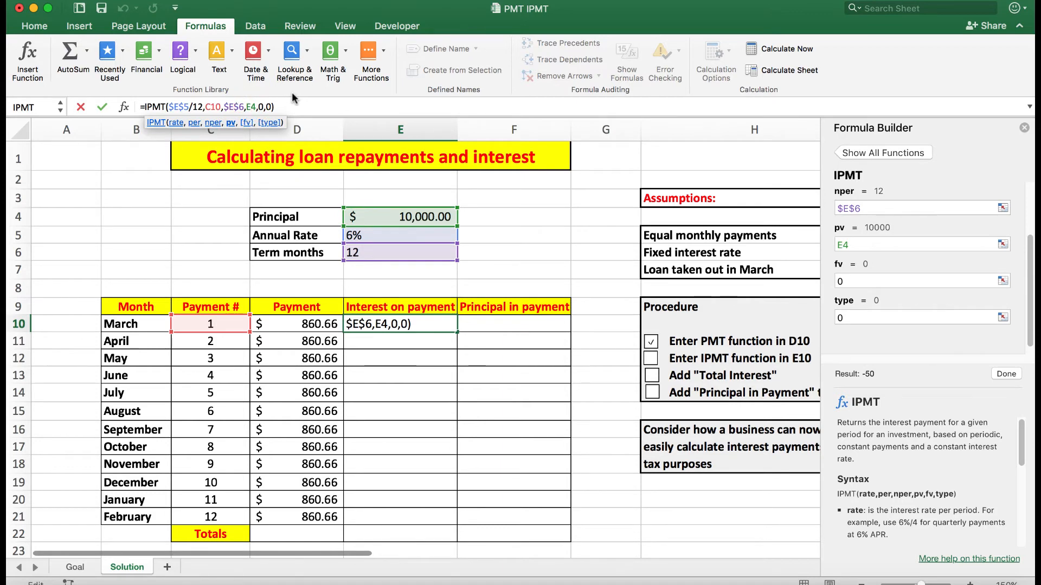
{"action": "key", "text": "F4"}
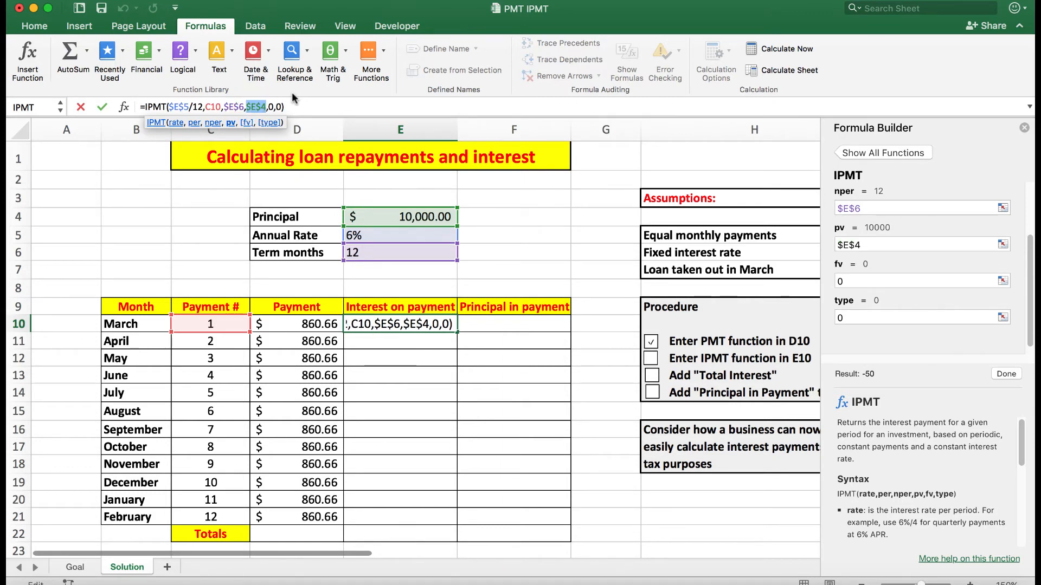
{"action": "key", "text": "Return"}
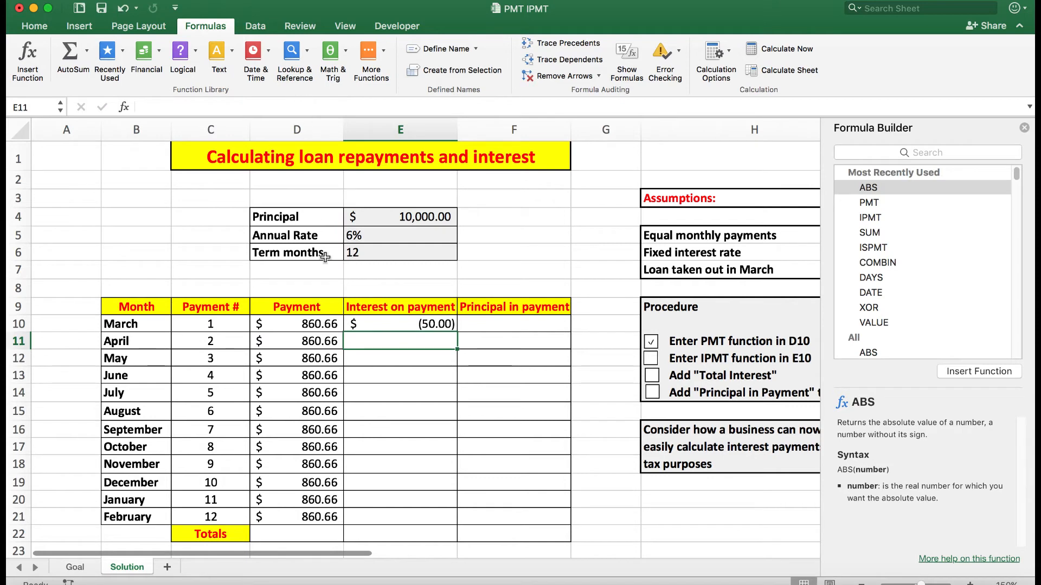
Step: Wrap E10's IPMT formula in the ABS function and fill it down the Interest on payment column to E21
{"action": "left_click", "coordinate": [393, 327]}
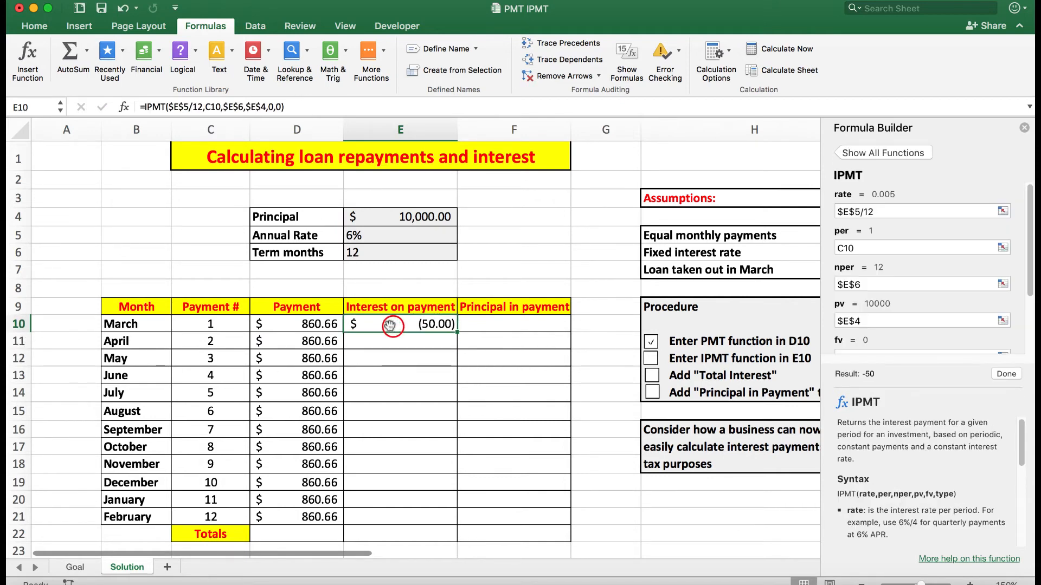
{"action": "left_click", "coordinate": [146, 107]}
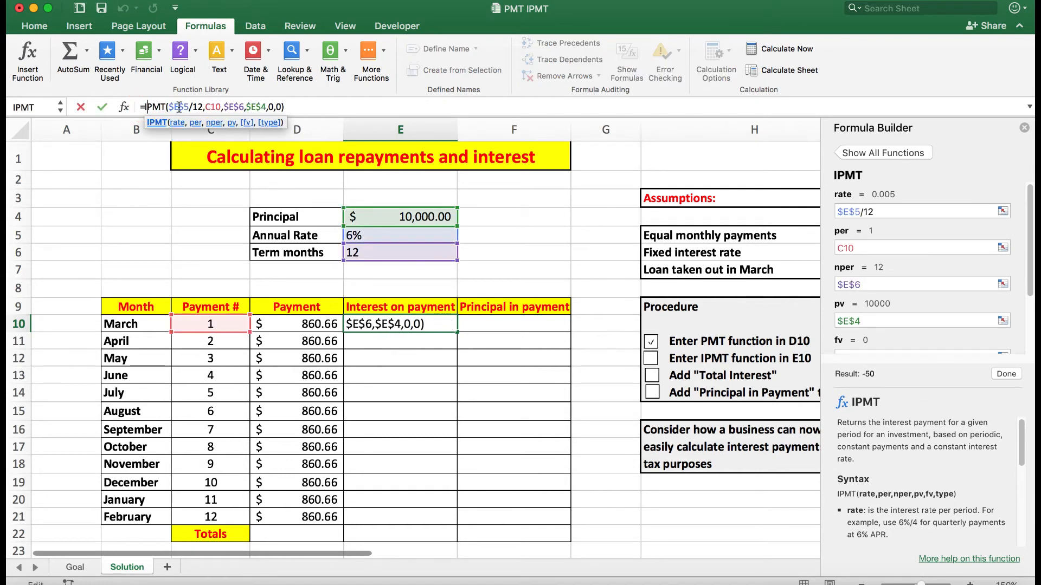
{"action": "key", "text": "Left"}
{"action": "type", "text": "abs"}
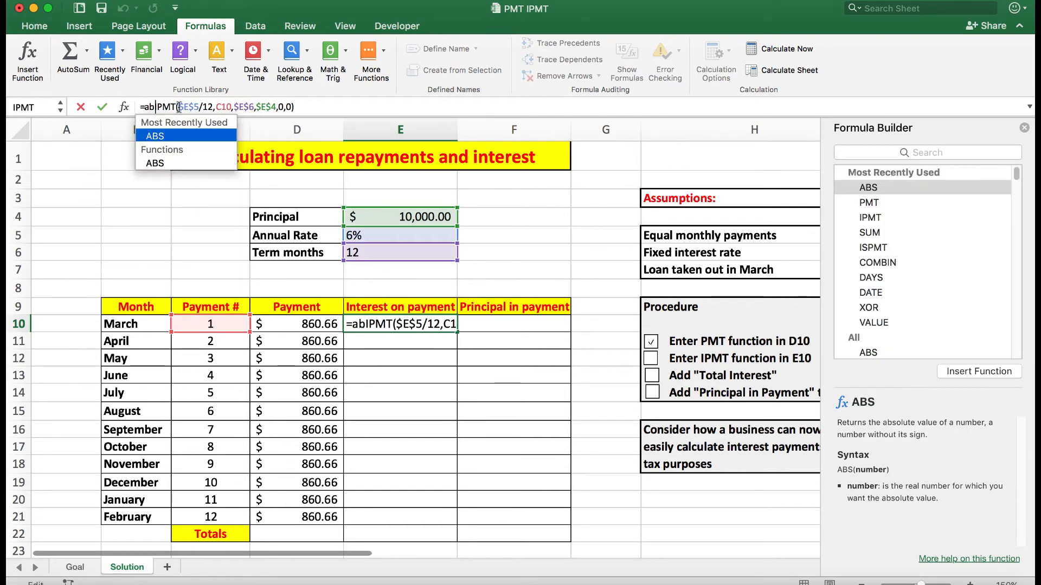
{"action": "type", "text": "("}
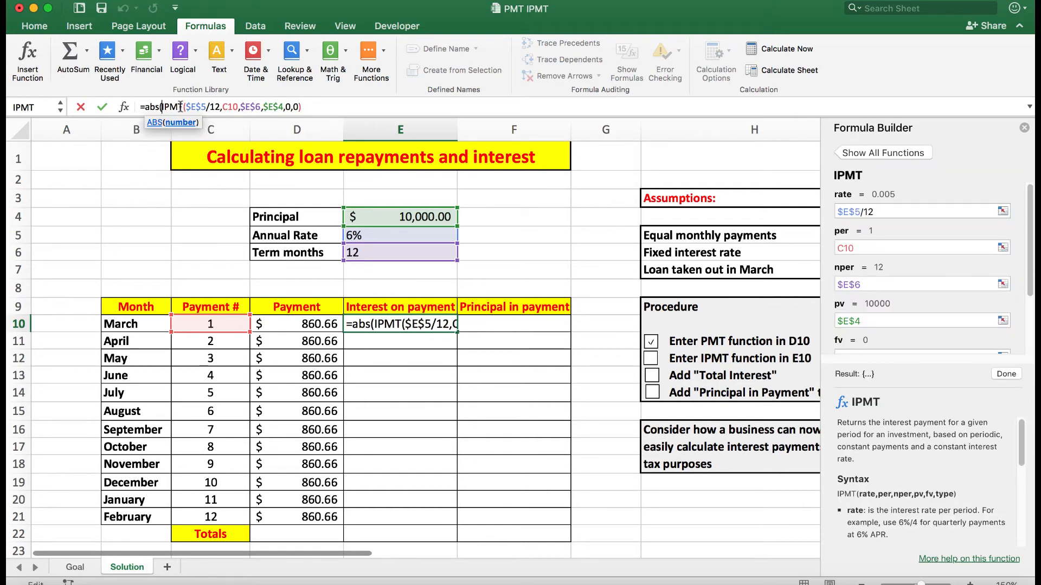
{"action": "left_click", "coordinate": [308, 106]}
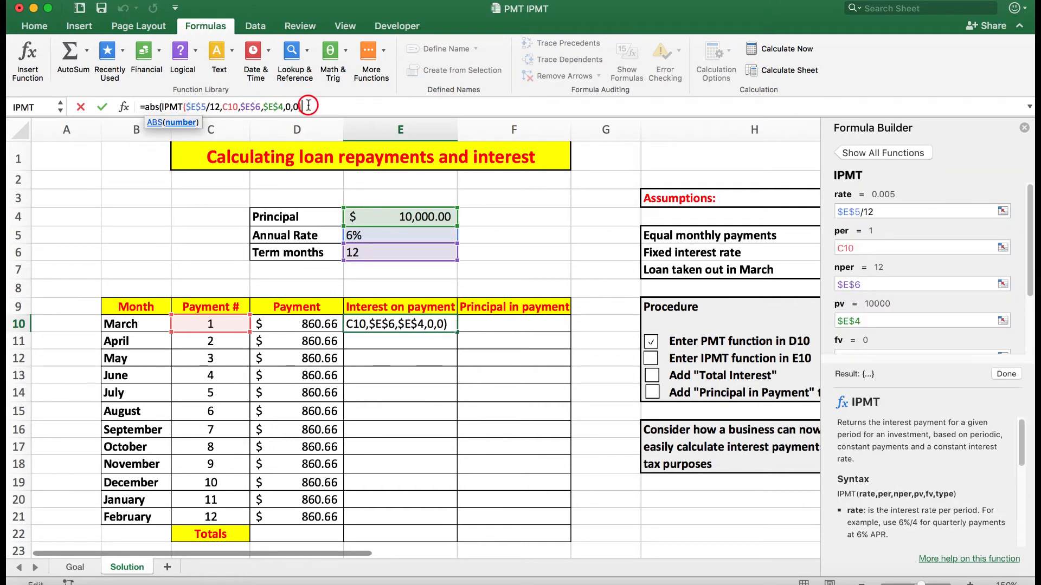
{"action": "type", "text": ")"}
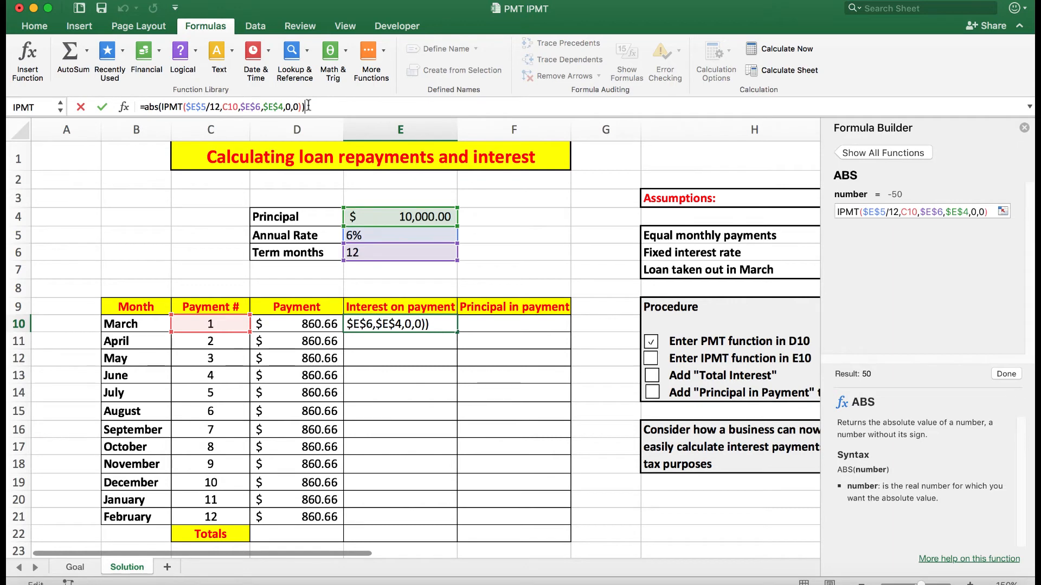
{"action": "key", "text": "Return"}
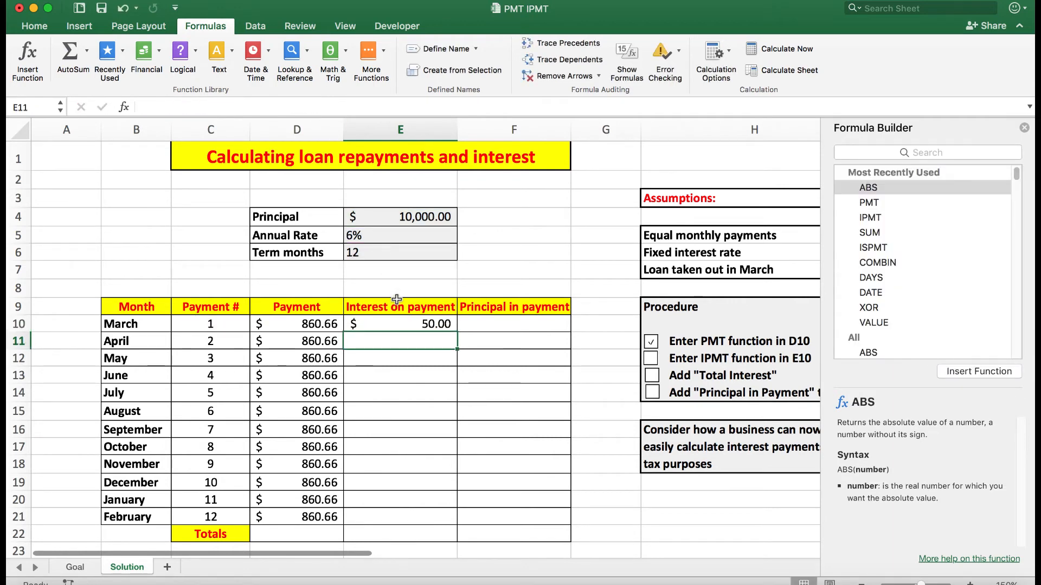
{"action": "left_click", "coordinate": [395, 323]}
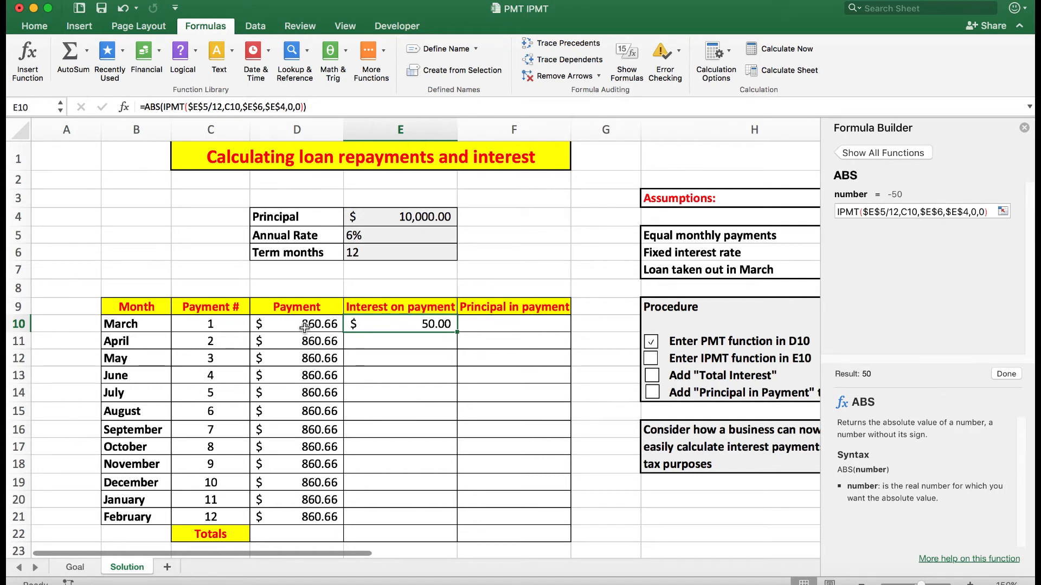
{"action": "double_click", "coordinate": [457, 333]}
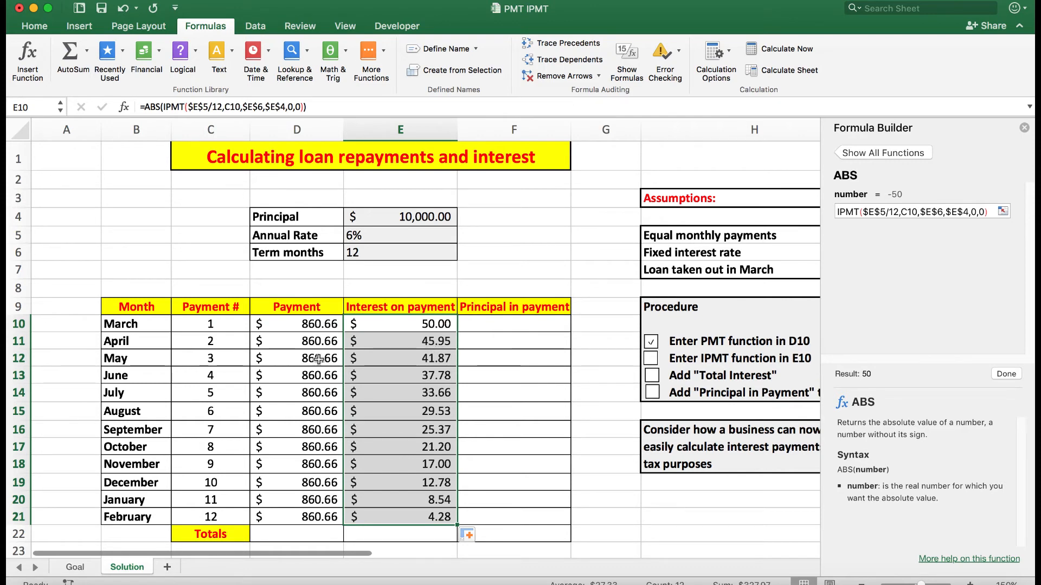
Step: Enter =E10-D10 in F10 and fill it down the Principal in payment column to F21
{"action": "left_click", "coordinate": [512, 324]}
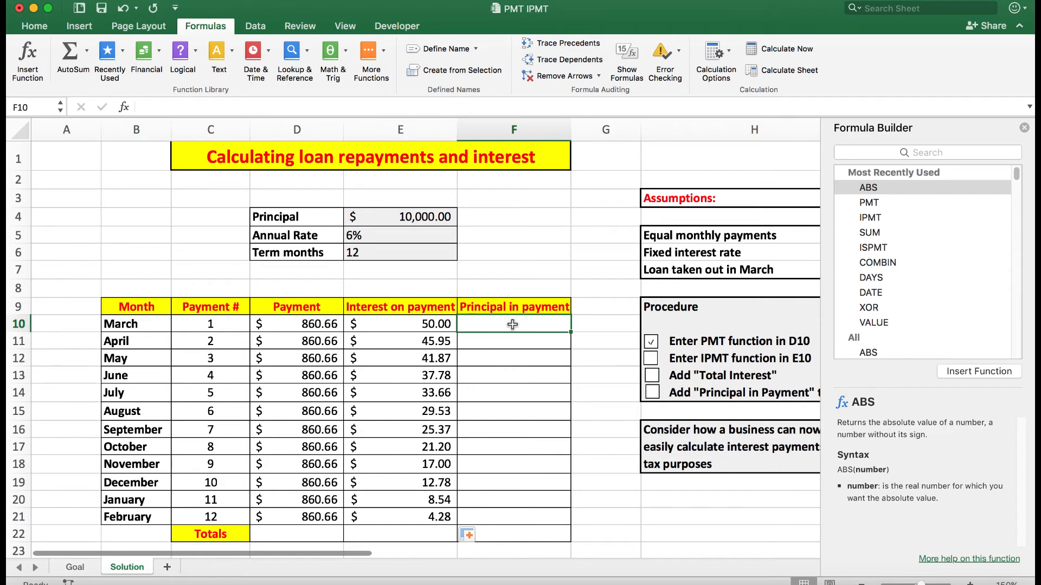
{"action": "type", "text": "="}
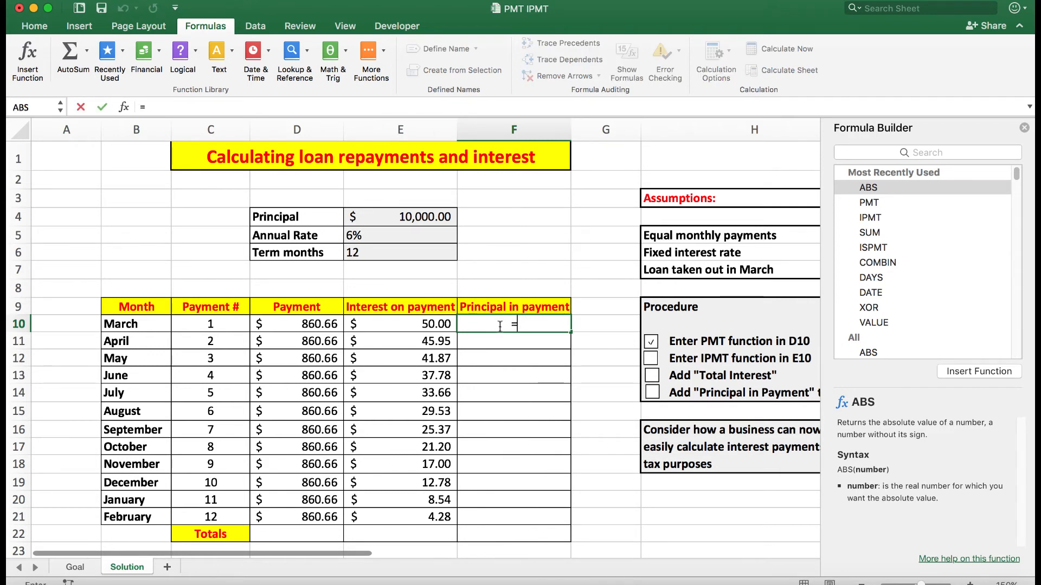
{"action": "left_click", "coordinate": [422, 324]}
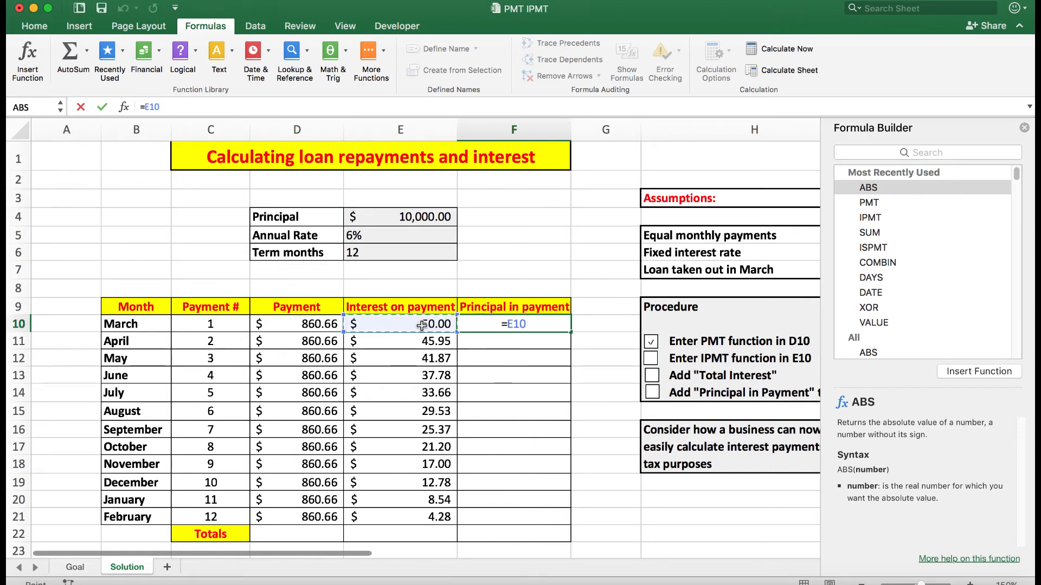
{"action": "type", "text": "-"}
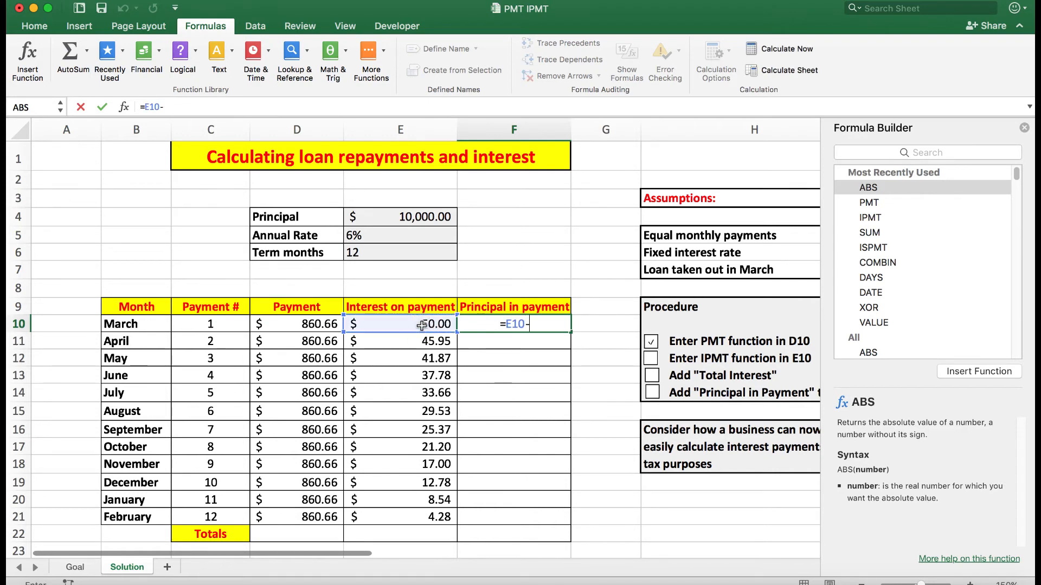
{"action": "left_click", "coordinate": [308, 324]}
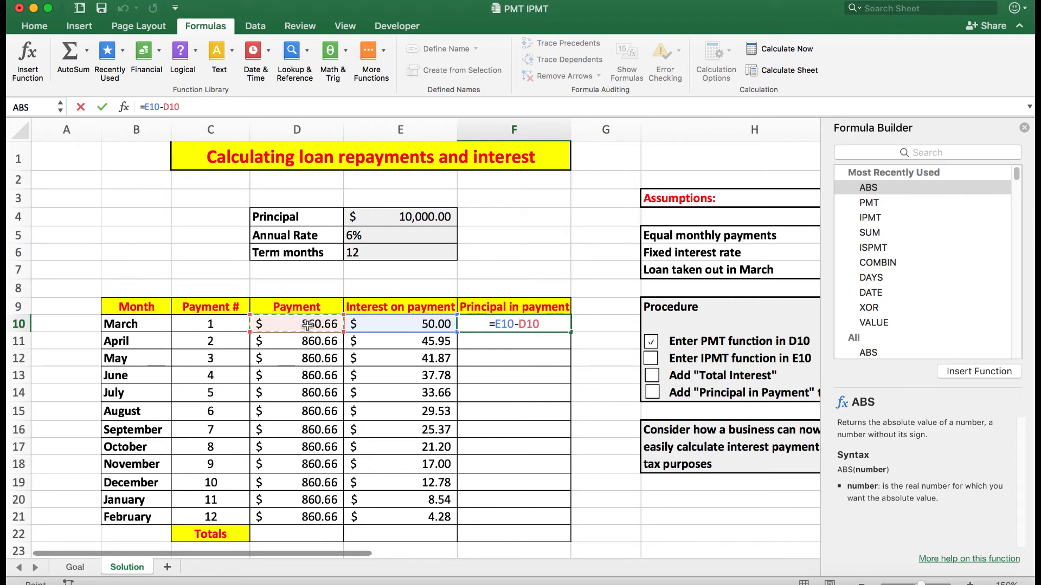
{"action": "key", "text": "Return"}
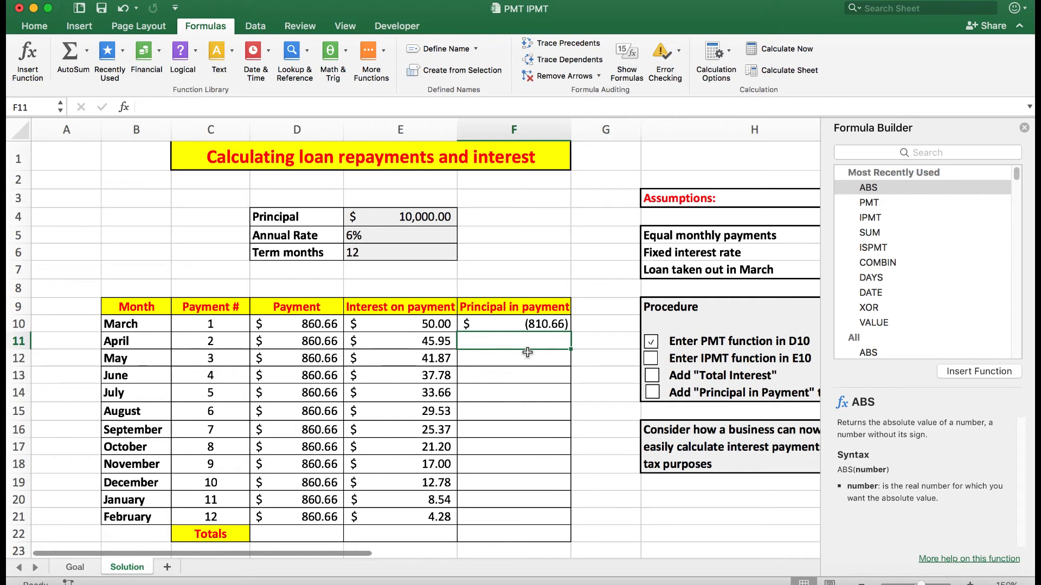
{"action": "left_click", "coordinate": [516, 326]}
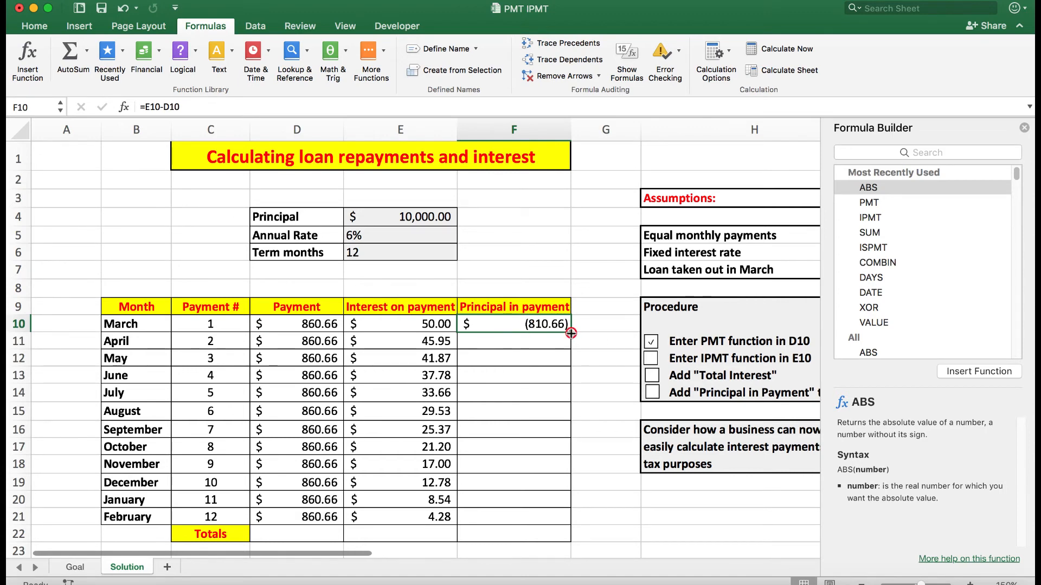
{"action": "left_click_drag", "start_coordinate": [571, 333], "coordinate": [573, 525]}
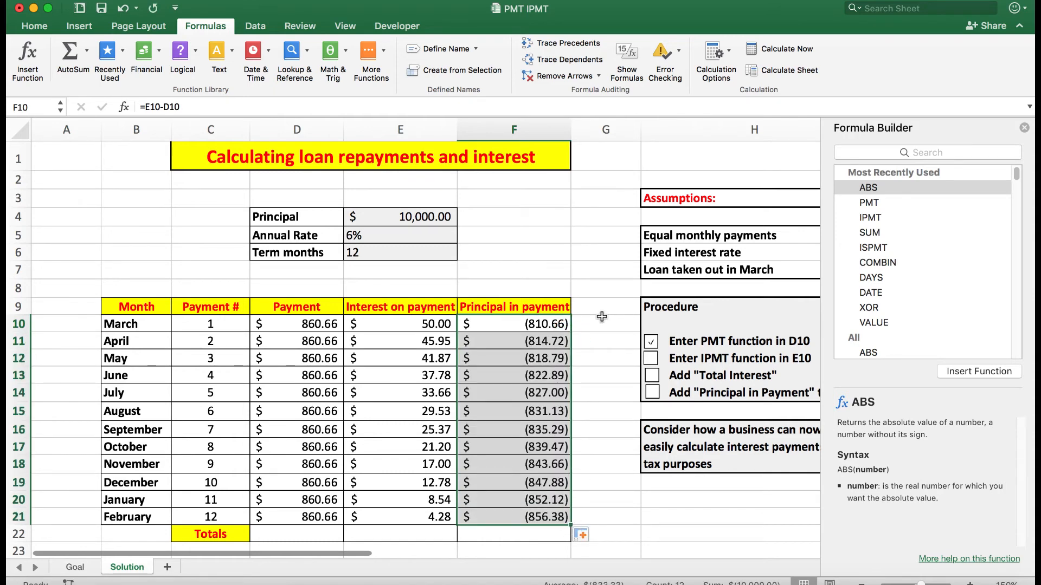
Step: Wrap F10's subtraction formula in the ABS function and fill it down the Principal in payment column to F21
{"action": "left_click", "coordinate": [145, 107]}
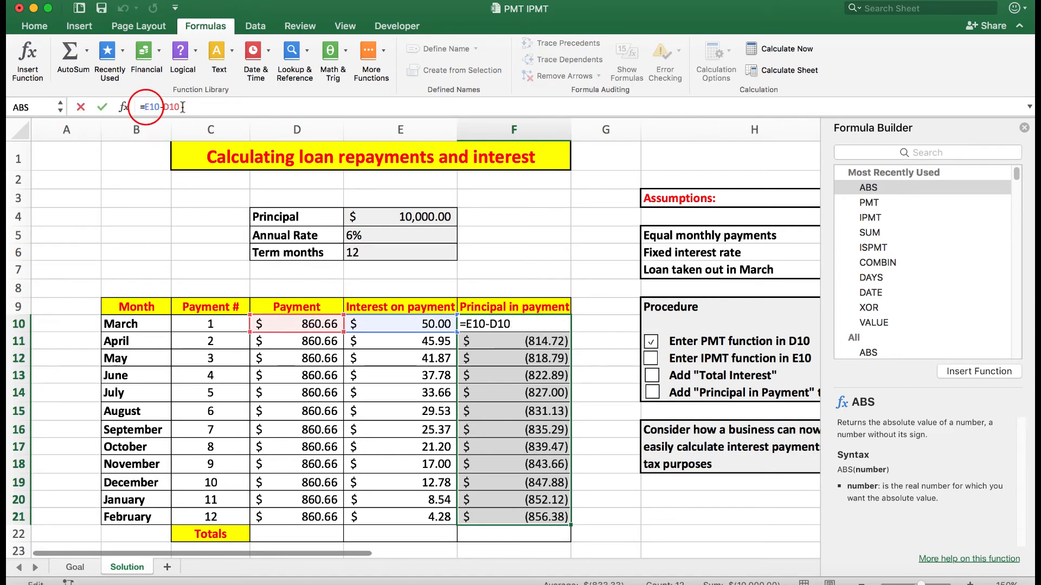
{"action": "type", "text": "abs("}
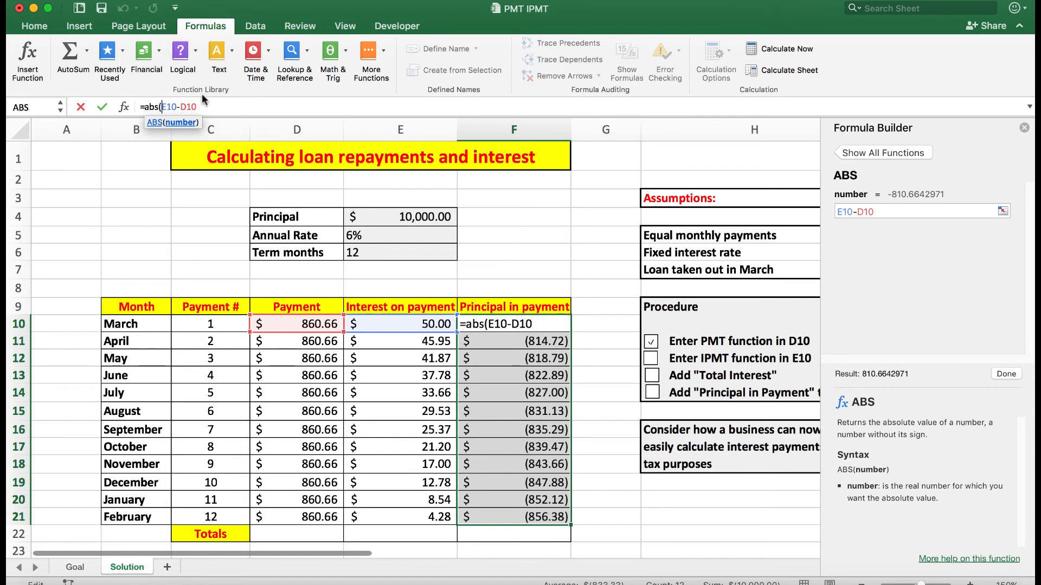
{"action": "left_click", "coordinate": [201, 104]}
{"action": "type", "text": ")"}
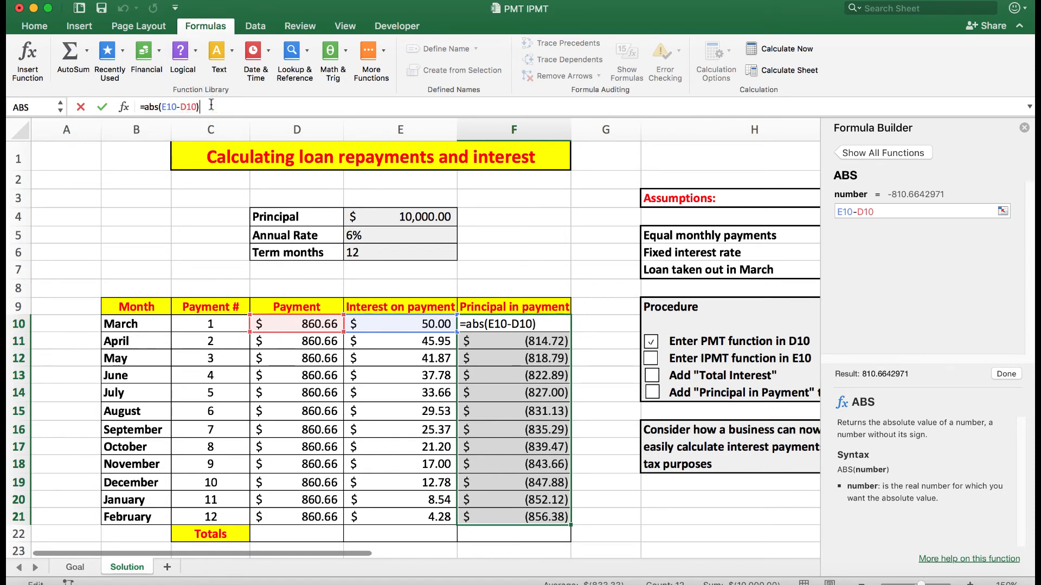
{"action": "key", "text": "Return"}
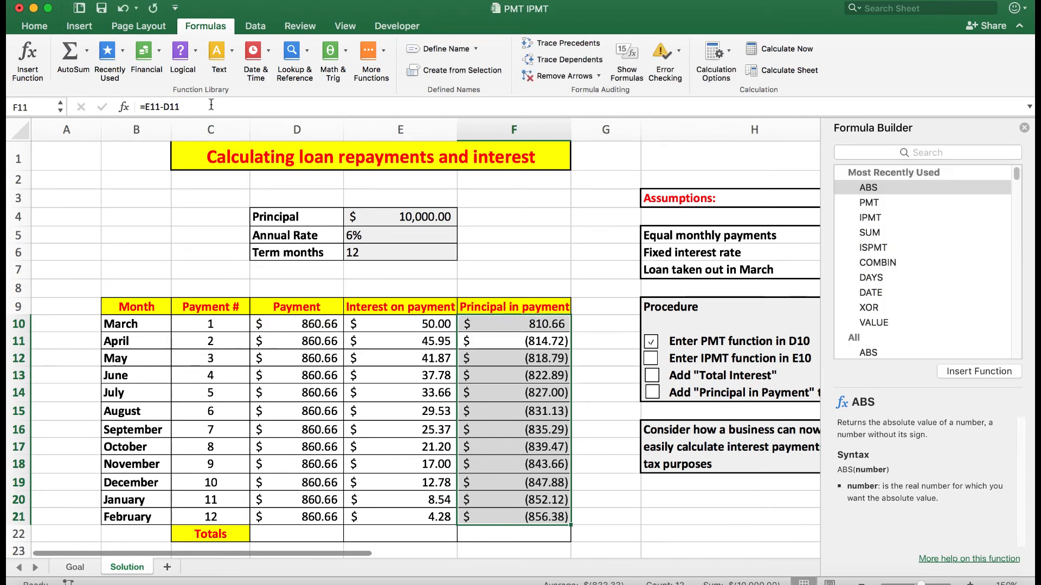
{"action": "left_click", "coordinate": [515, 322]}
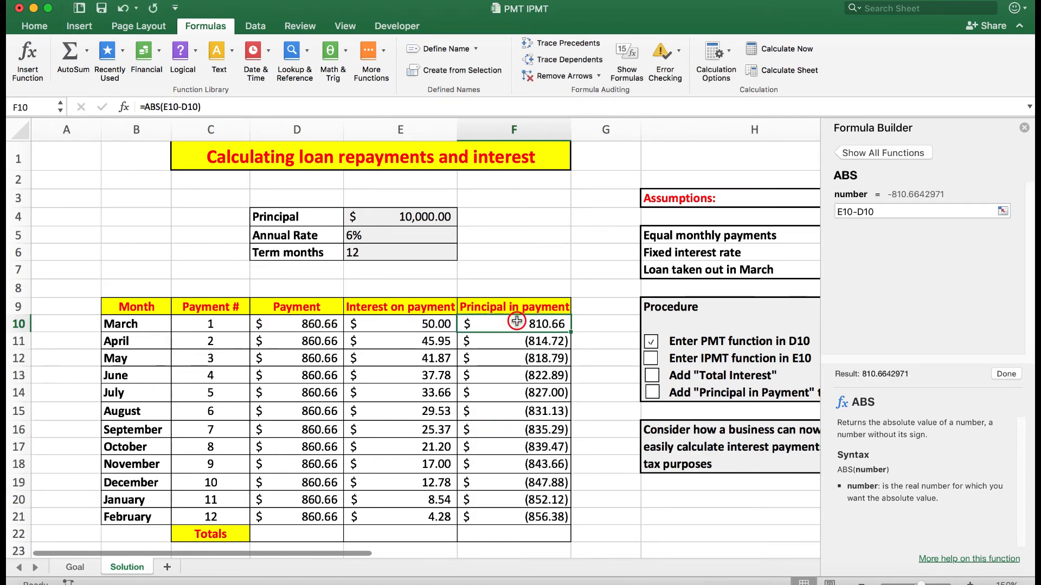
{"action": "double_click", "coordinate": [570, 331]}
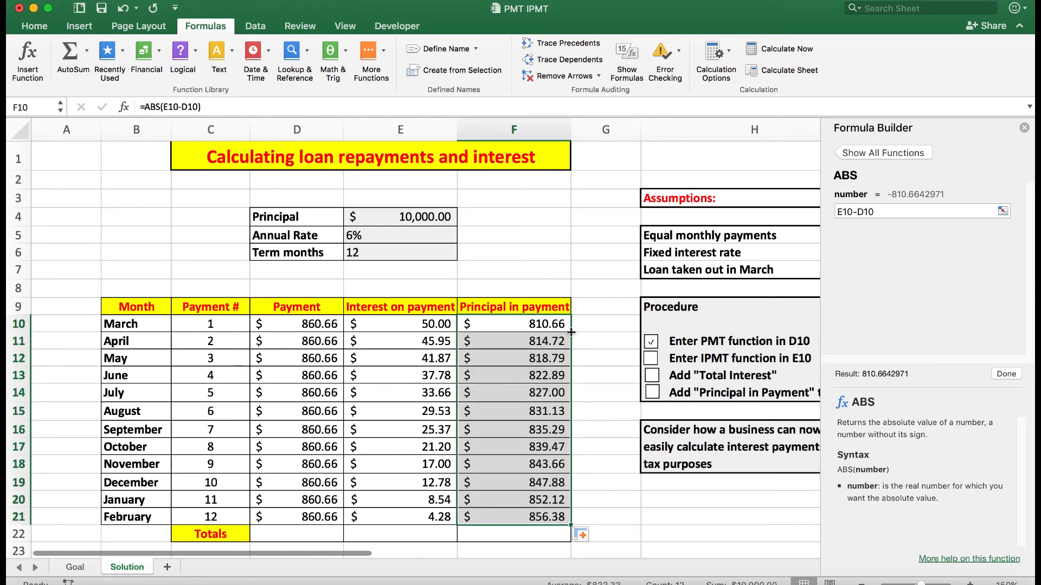
Step: Total the Interest on payment column in E22 and the Principal in payment column in F22 with SUM over rows 10 to 21
{"action": "left_click", "coordinate": [402, 535]}
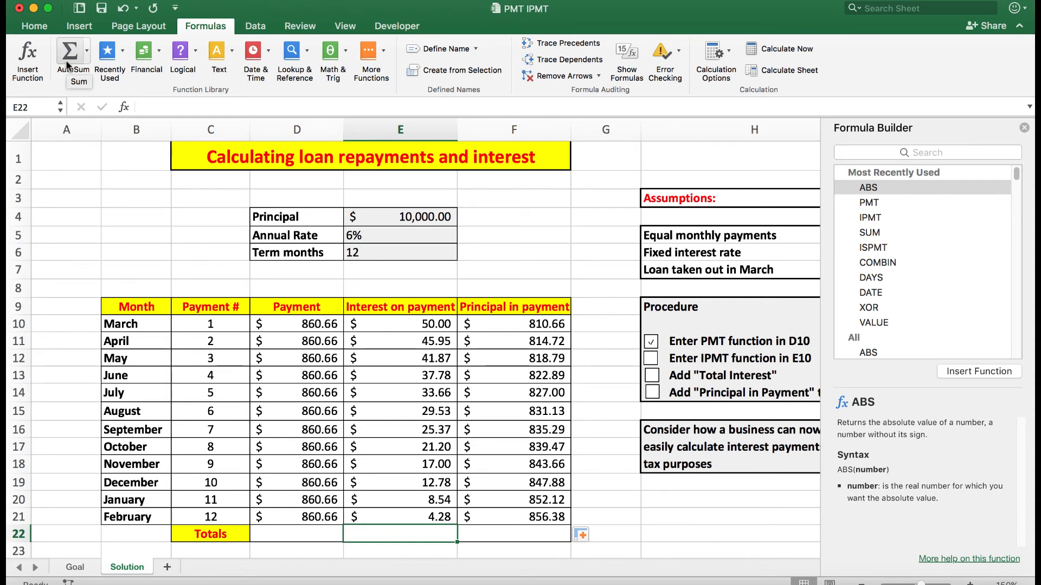
{"action": "left_click", "coordinate": [68, 53]}
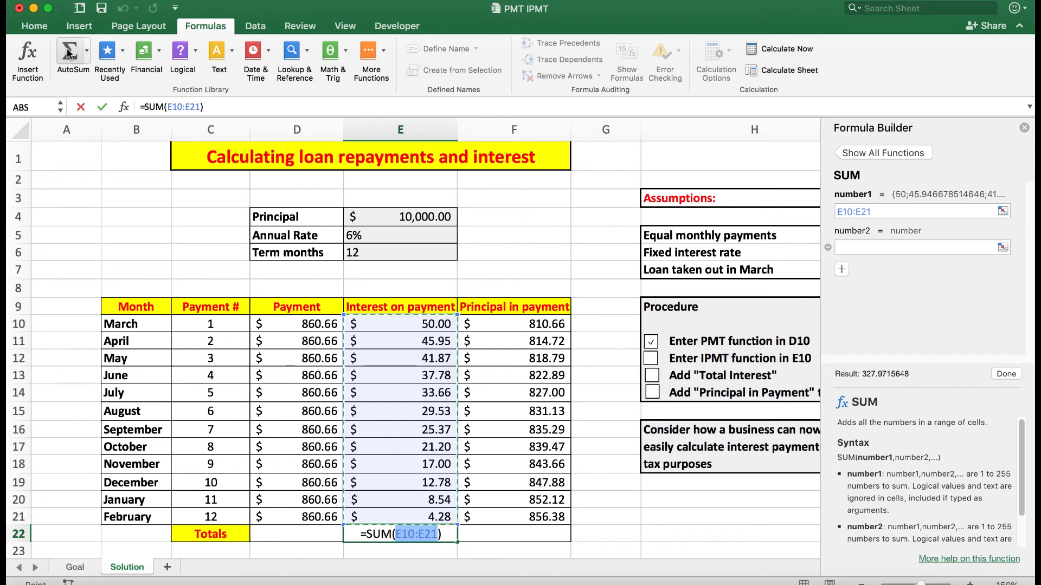
{"action": "key", "text": "Return"}
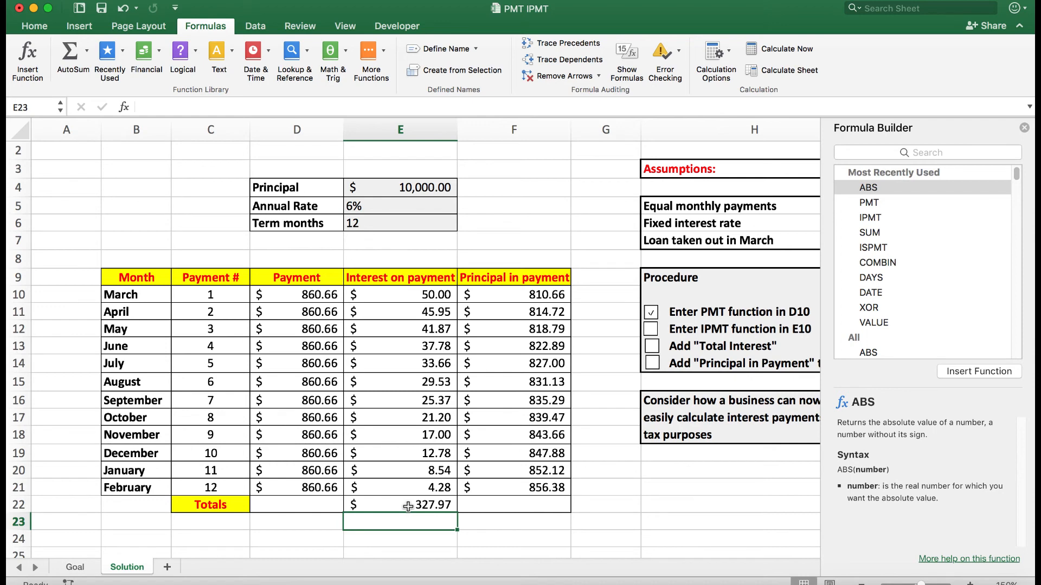
{"action": "left_click", "coordinate": [526, 506]}
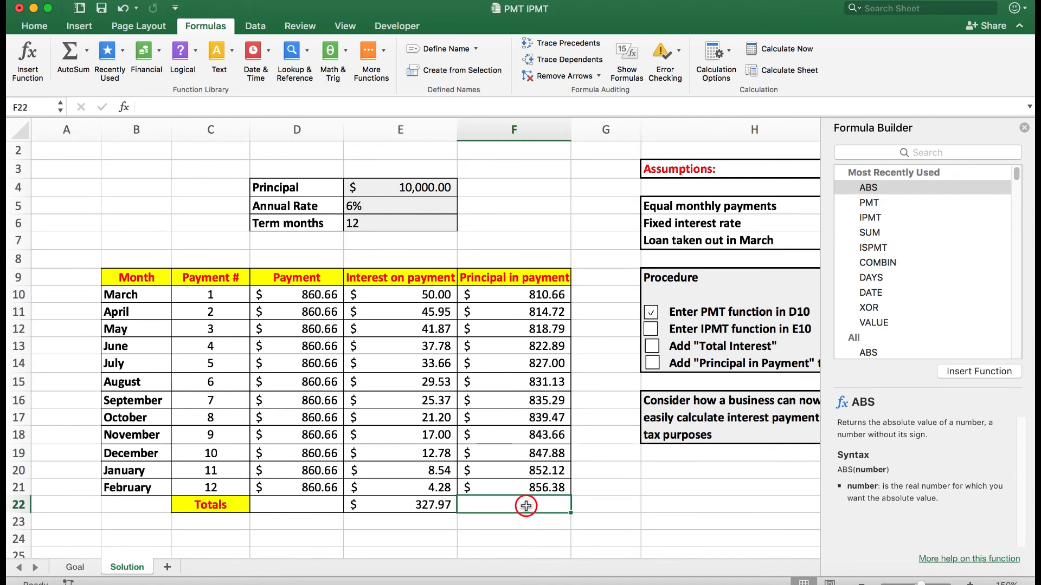
{"action": "left_click", "coordinate": [69, 52]}
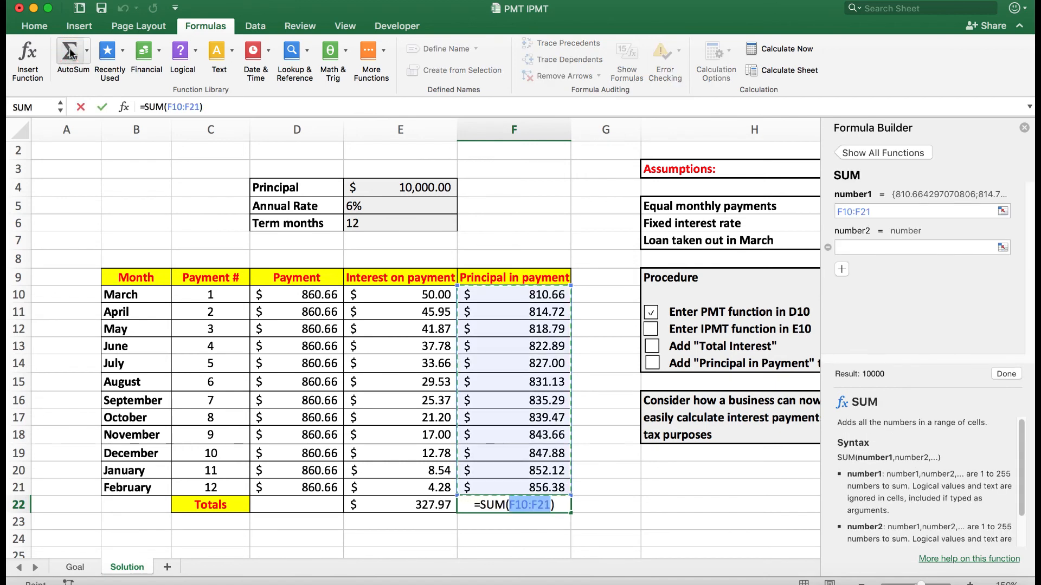
{"action": "key", "text": "Return"}
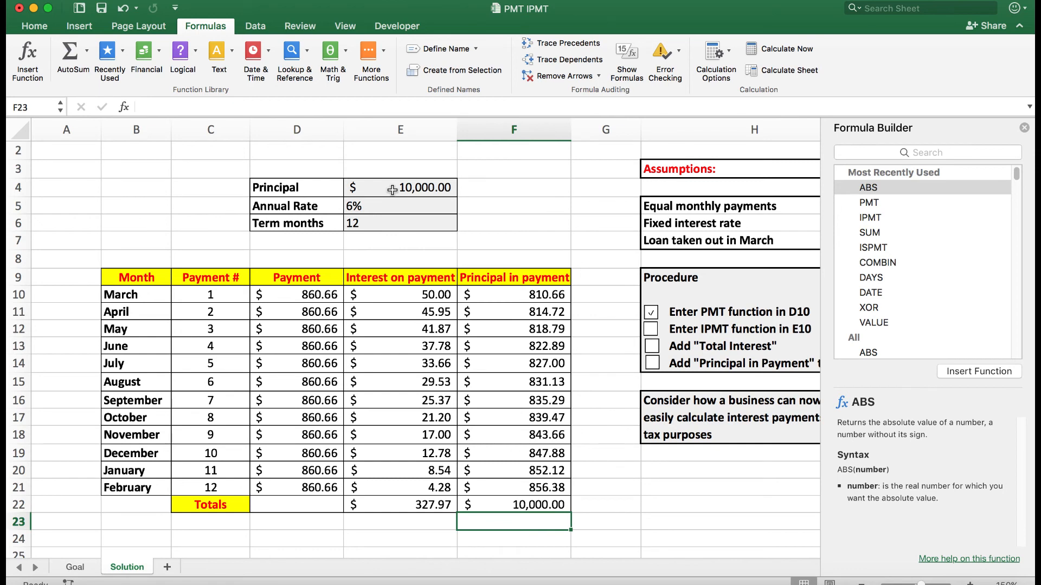
Step: Close the Formula Builder and tick off the remaining Procedure items for IPMT, Total Interest and Principal in Payment
{"action": "left_click", "coordinate": [1024, 127]}
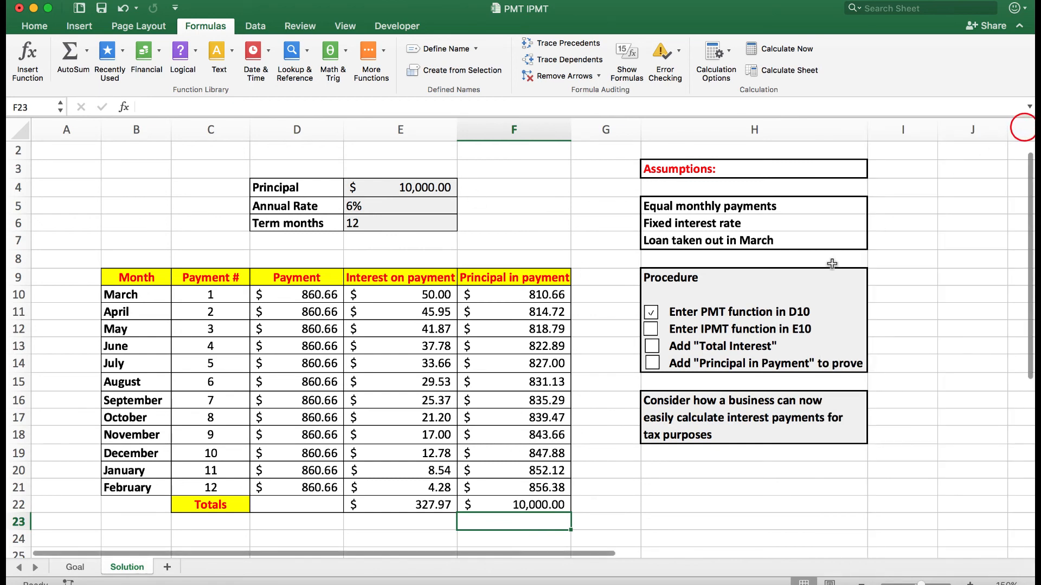
{"action": "left_click", "coordinate": [651, 330]}
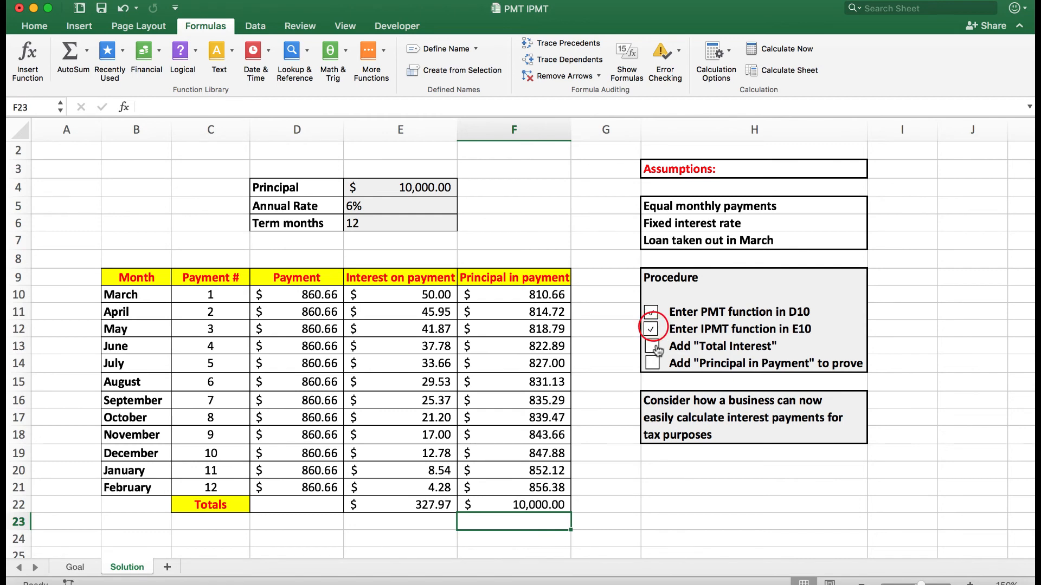
{"action": "left_click", "coordinate": [651, 346]}
Step: Sum the July to December interest, E14:E19, in cell H21 below the tax purposes note
{"action": "left_click", "coordinate": [667, 488]}
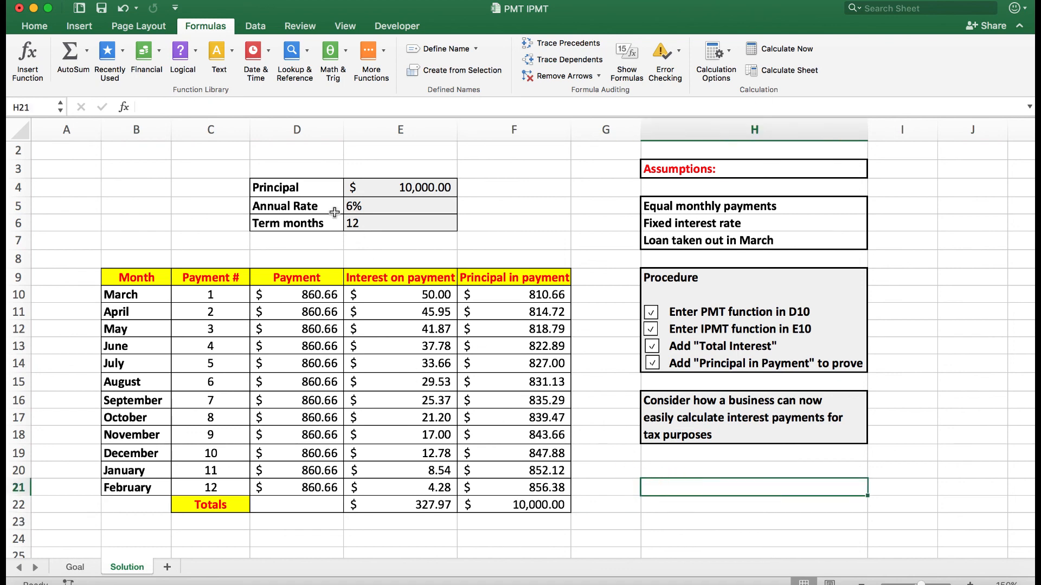
{"action": "left_click", "coordinate": [70, 53]}
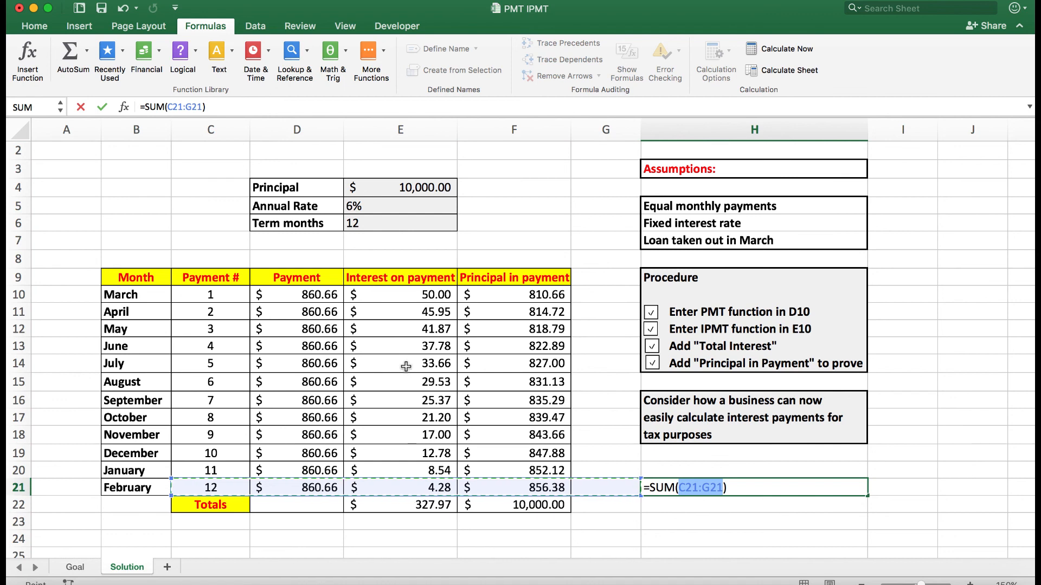
{"action": "left_click_drag", "start_coordinate": [404, 365], "coordinate": [402, 450]}
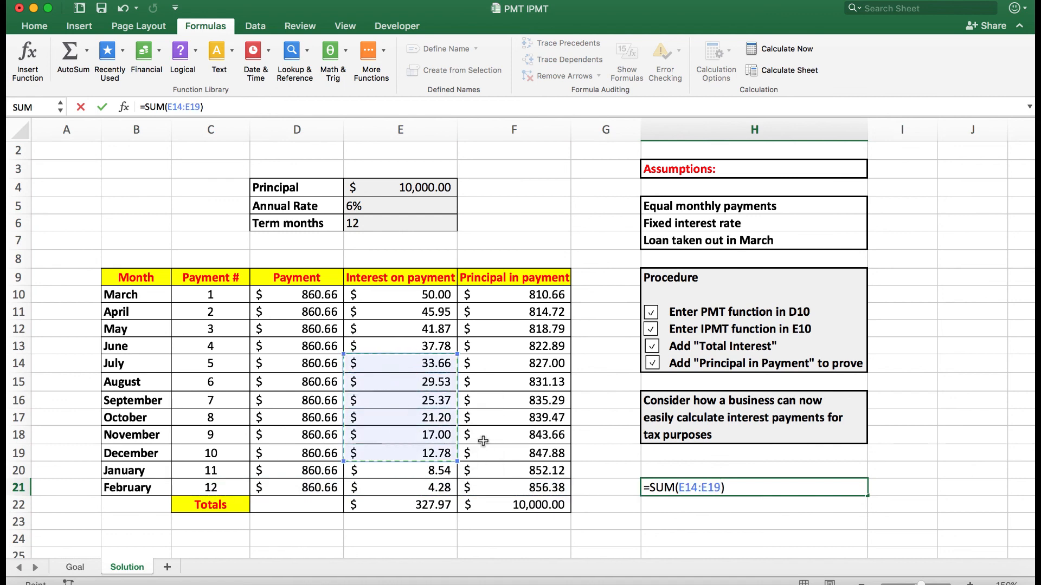
{"action": "key", "text": "Return"}
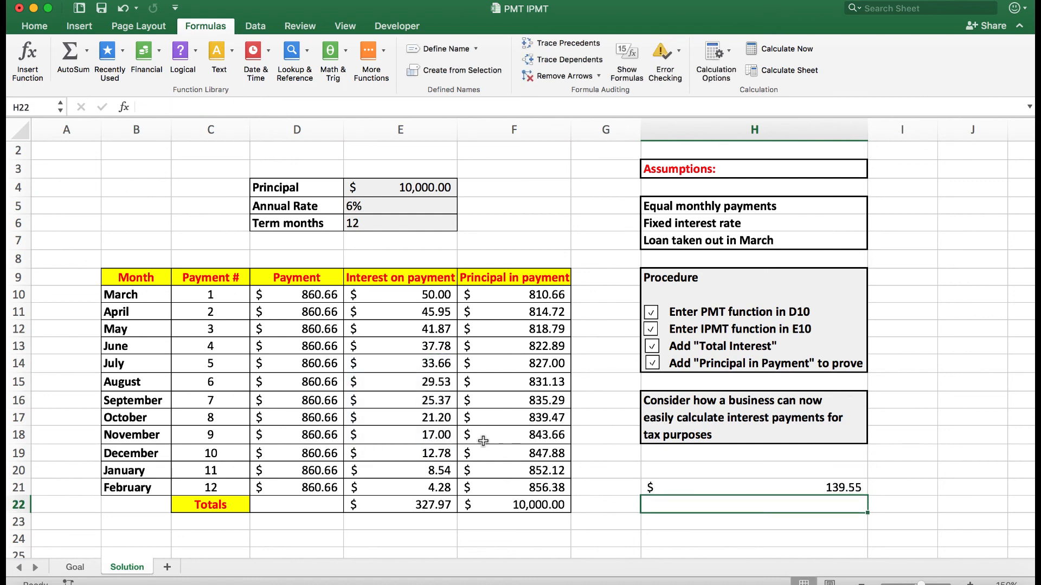